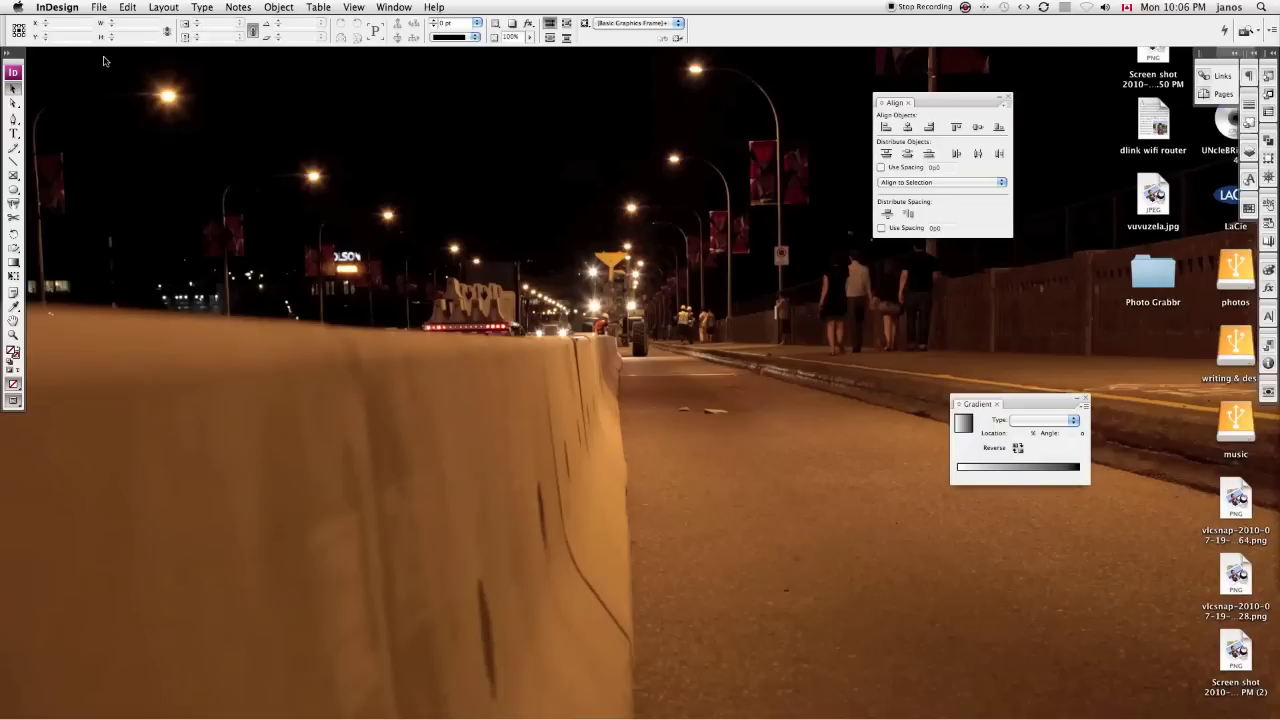
- Start a new document set to 2 pages with Facing Pages unchecked
left_click(99, 8)
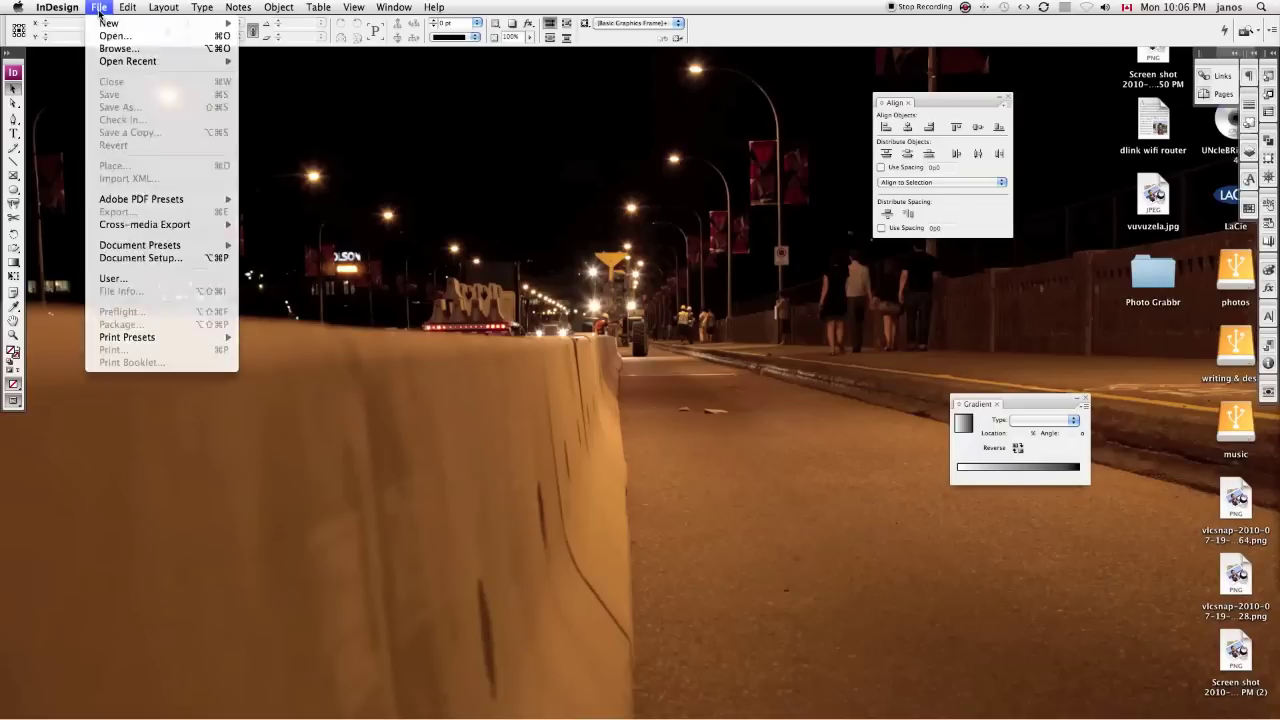
left_click(99, 8)
left_click(99, 8)
mouse_move(115, 23)
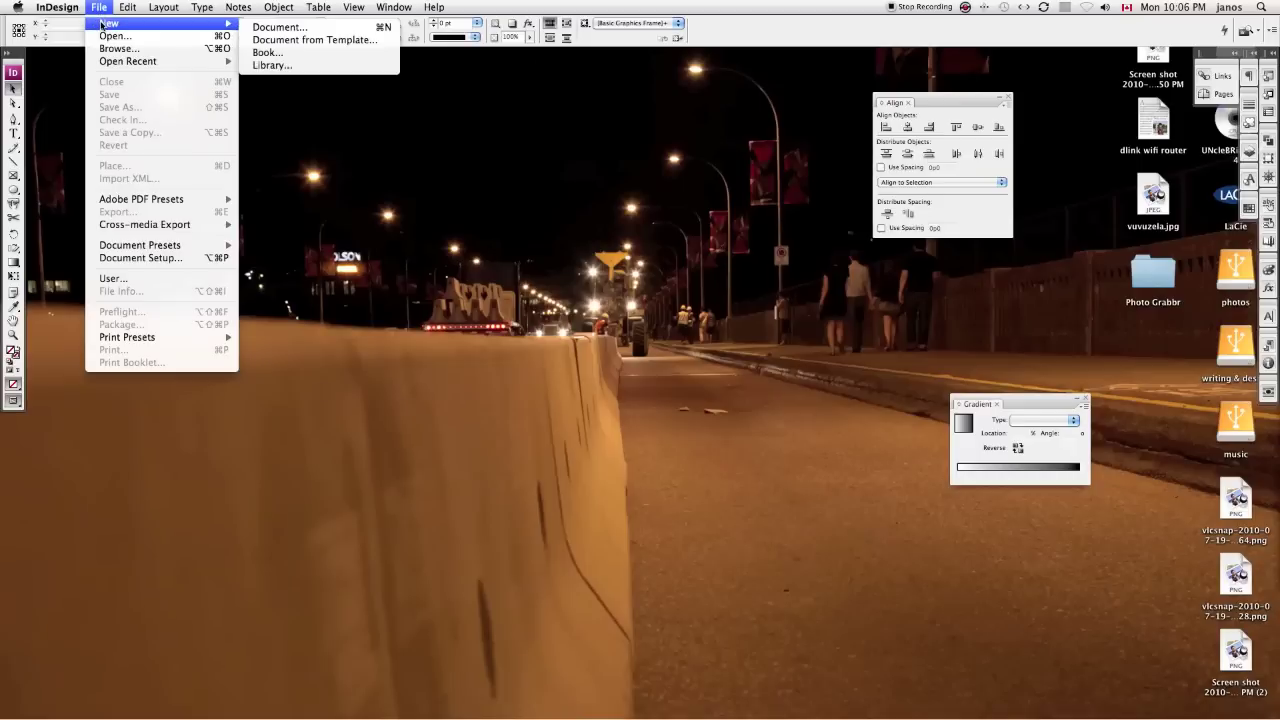
left_click(260, 28)
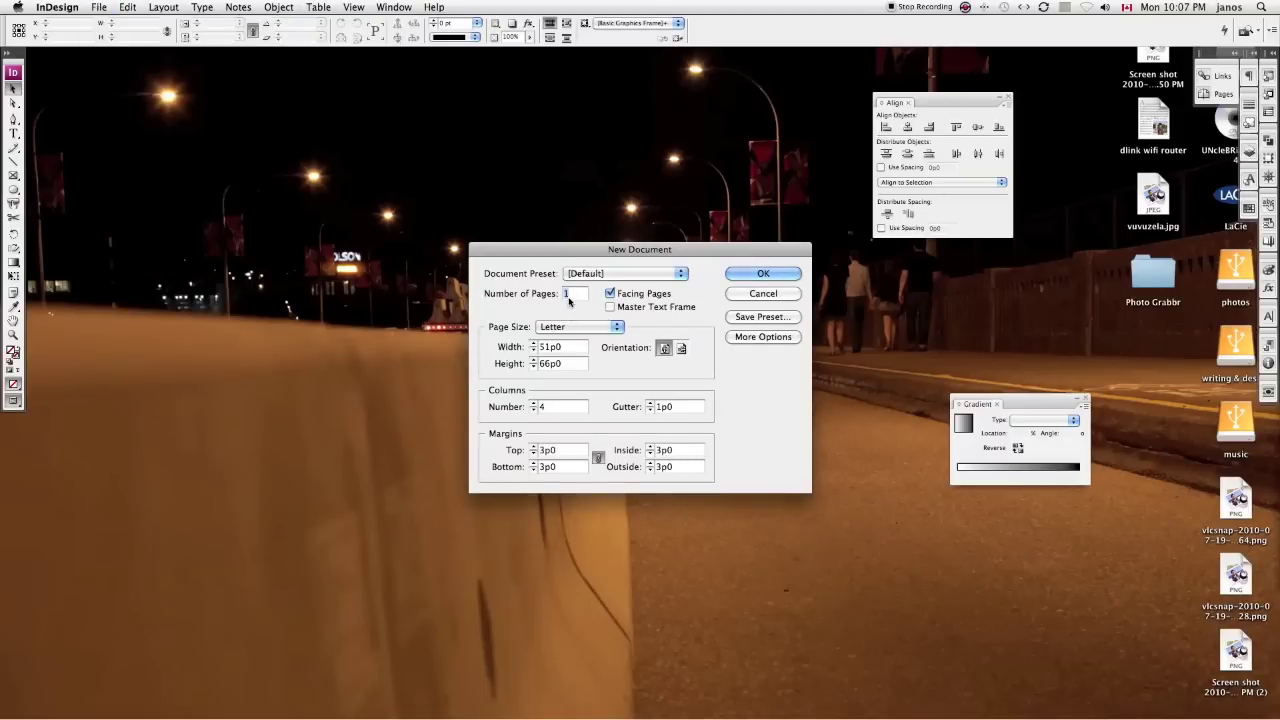
type("2")
left_click(610, 294)
left_click(610, 294)
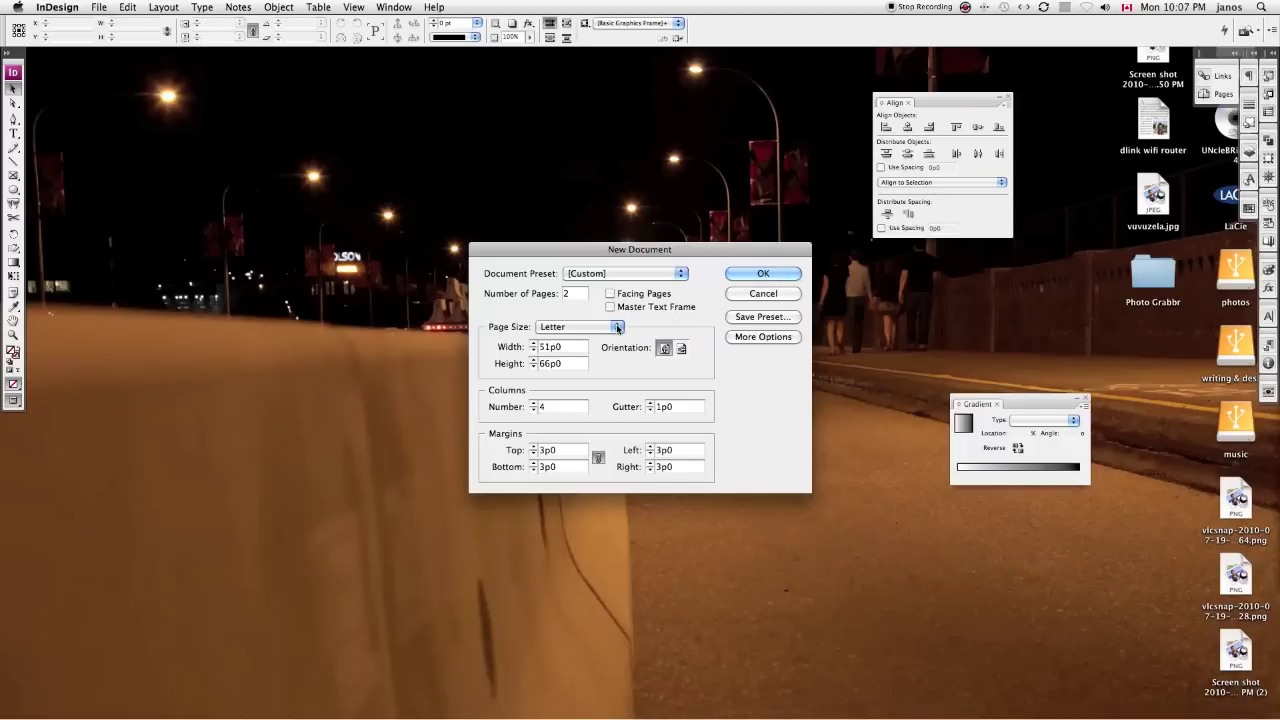
left_click(617, 327)
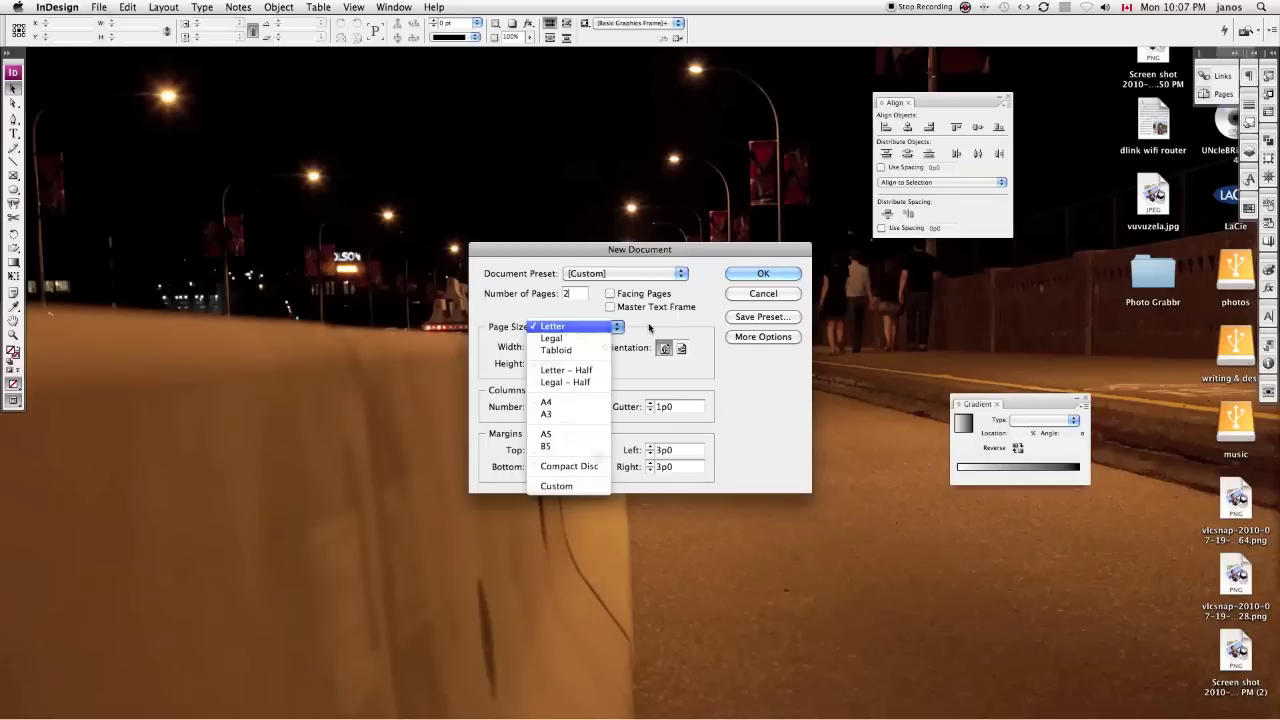
left_click(648, 328)
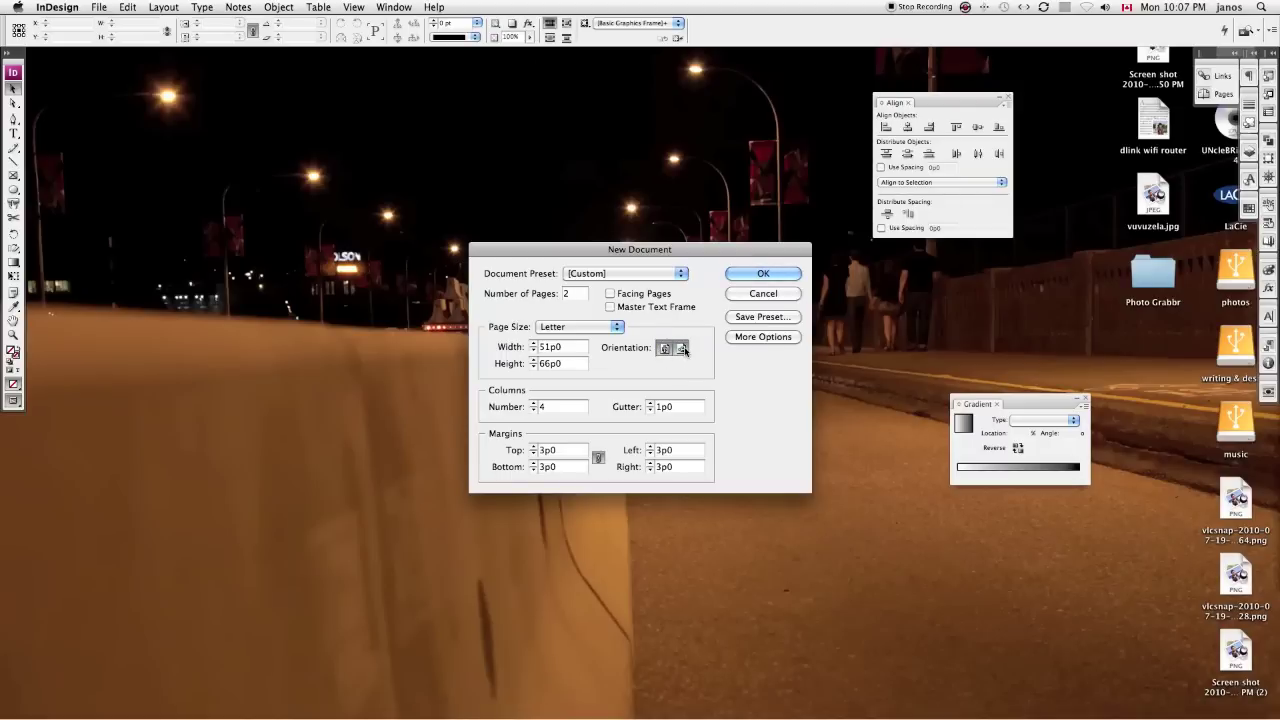
left_click(681, 348)
left_click(664, 348)
left_click(681, 348)
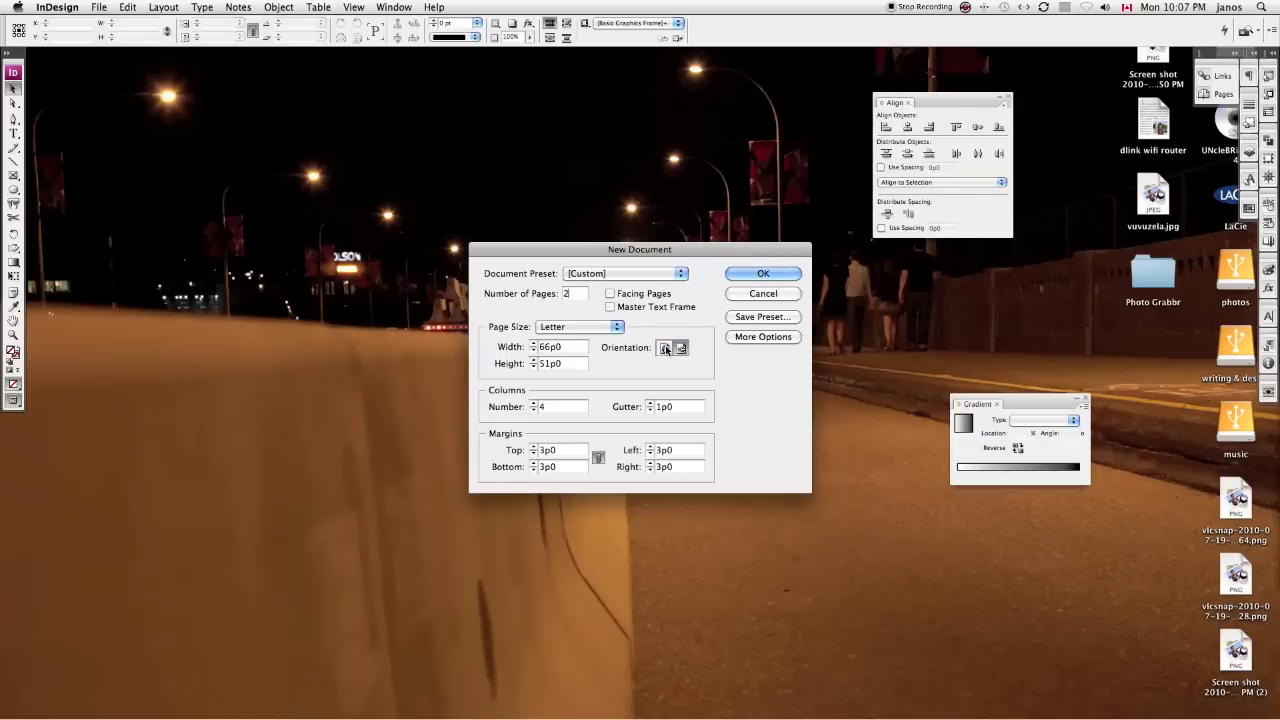
left_click(664, 348)
- Reduce the columns to 3, toggle bleed and slug options, and create the Letter document
left_click(534, 410)
left_click(778, 341)
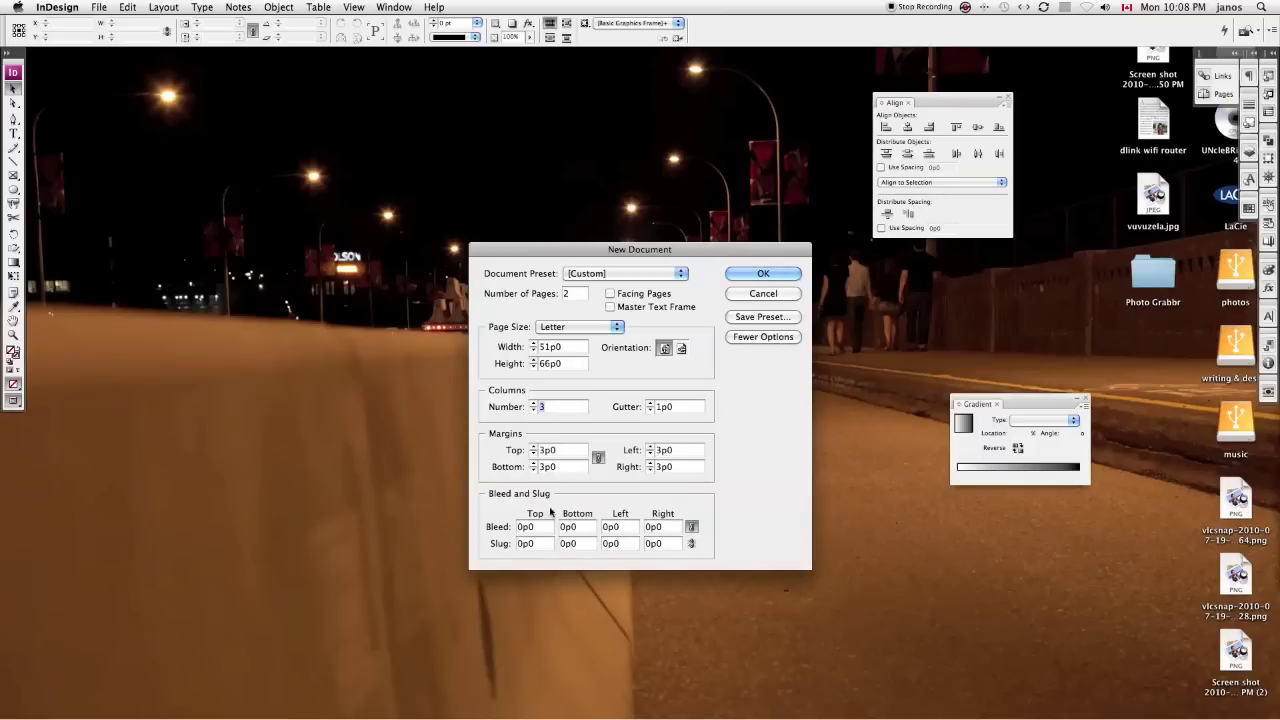
left_click(752, 337)
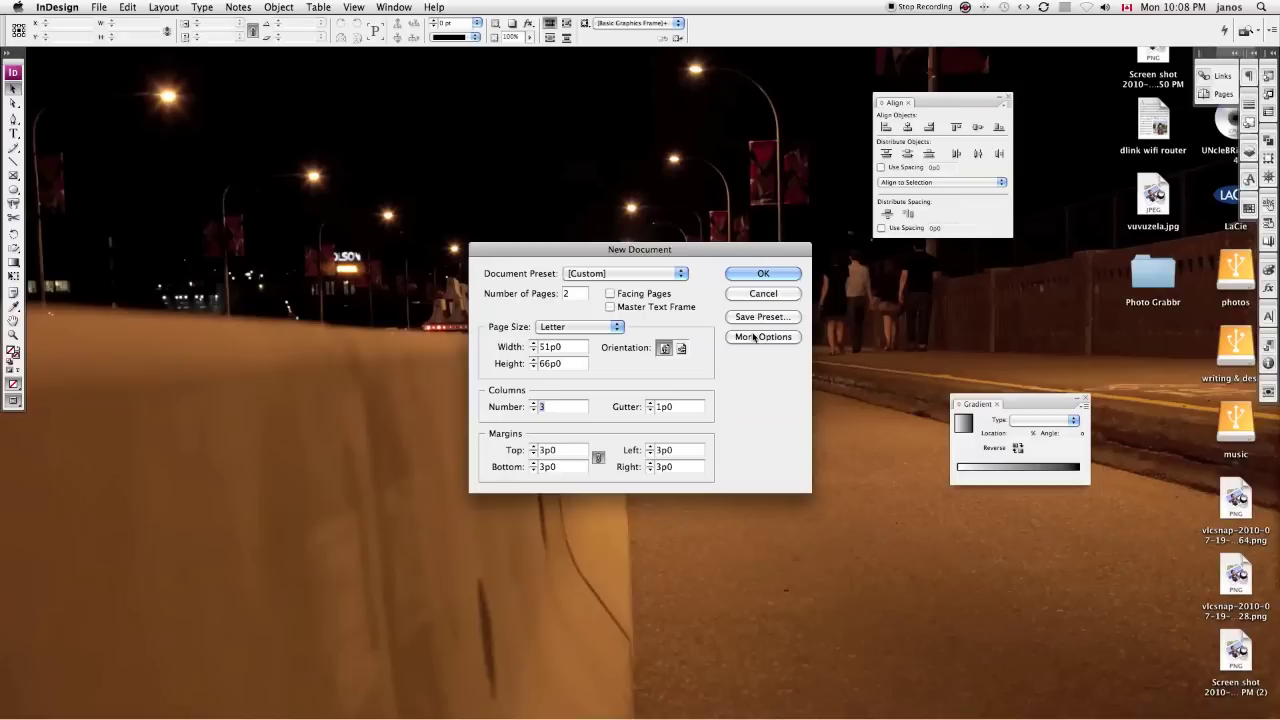
left_click(760, 274)
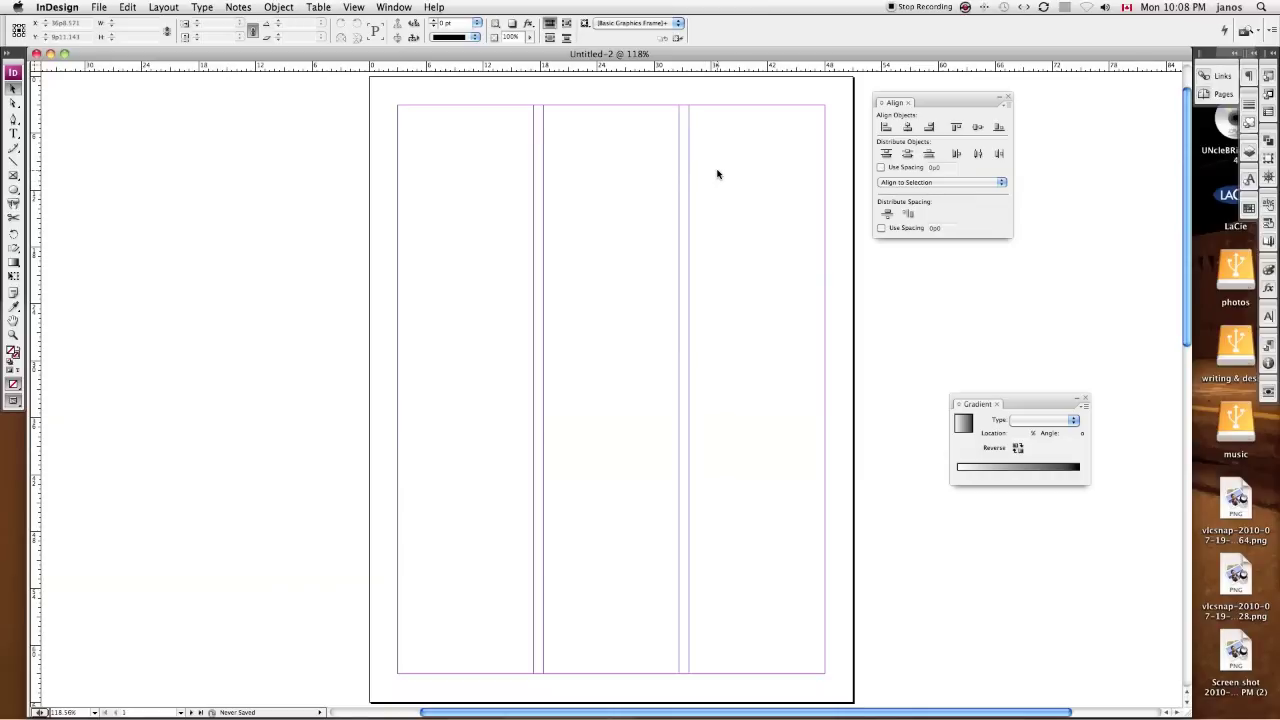
- Turn on View > Grids & Guides > Show Document Grid over the page
left_click(388, 8)
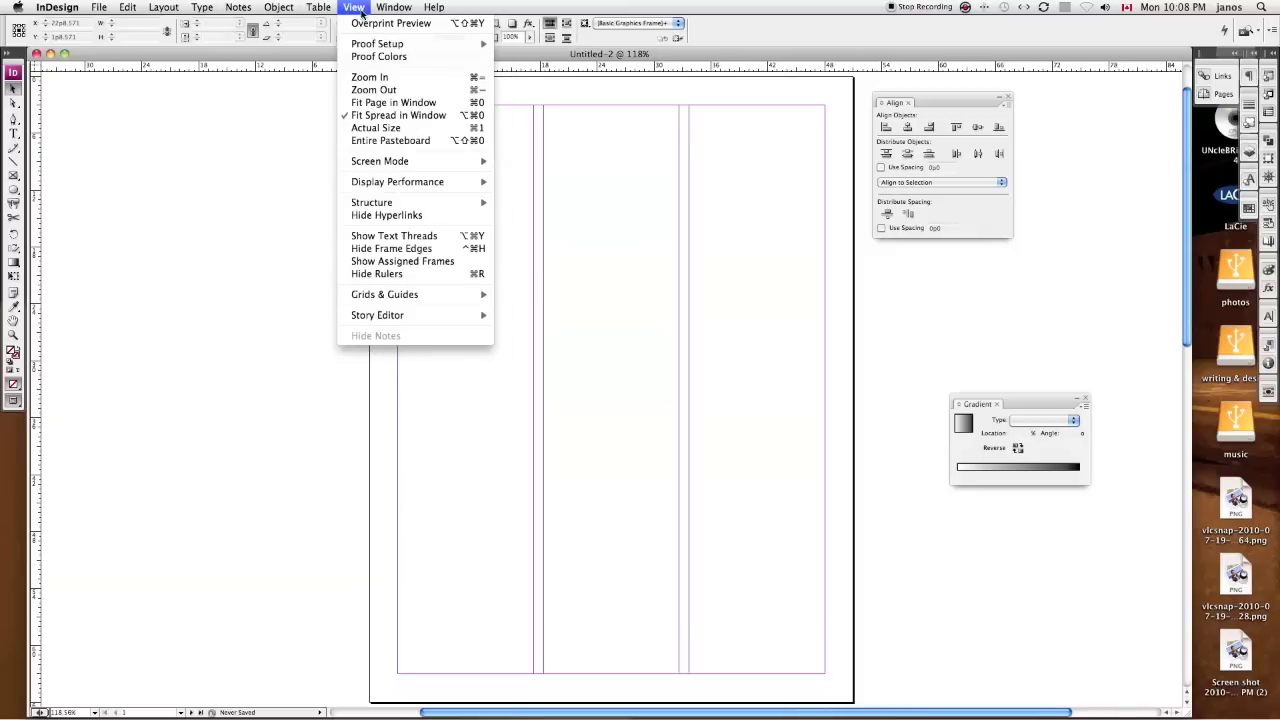
mouse_move(458, 302)
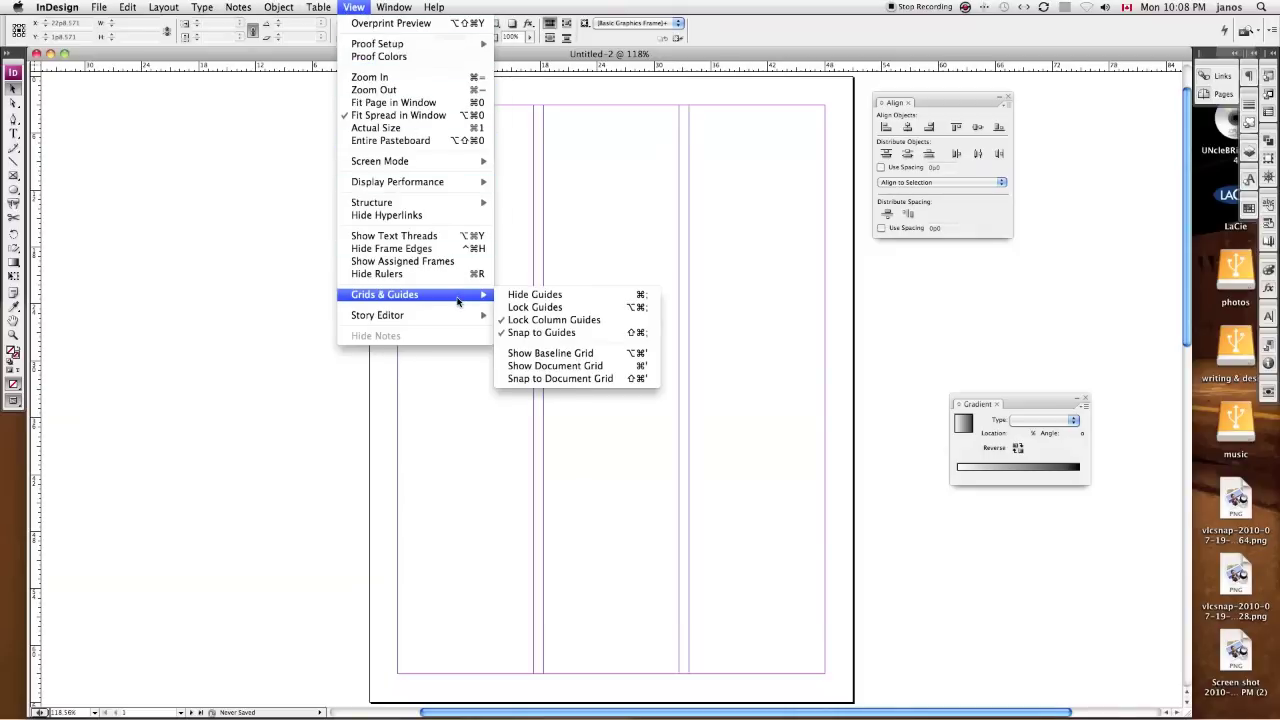
left_click(537, 368)
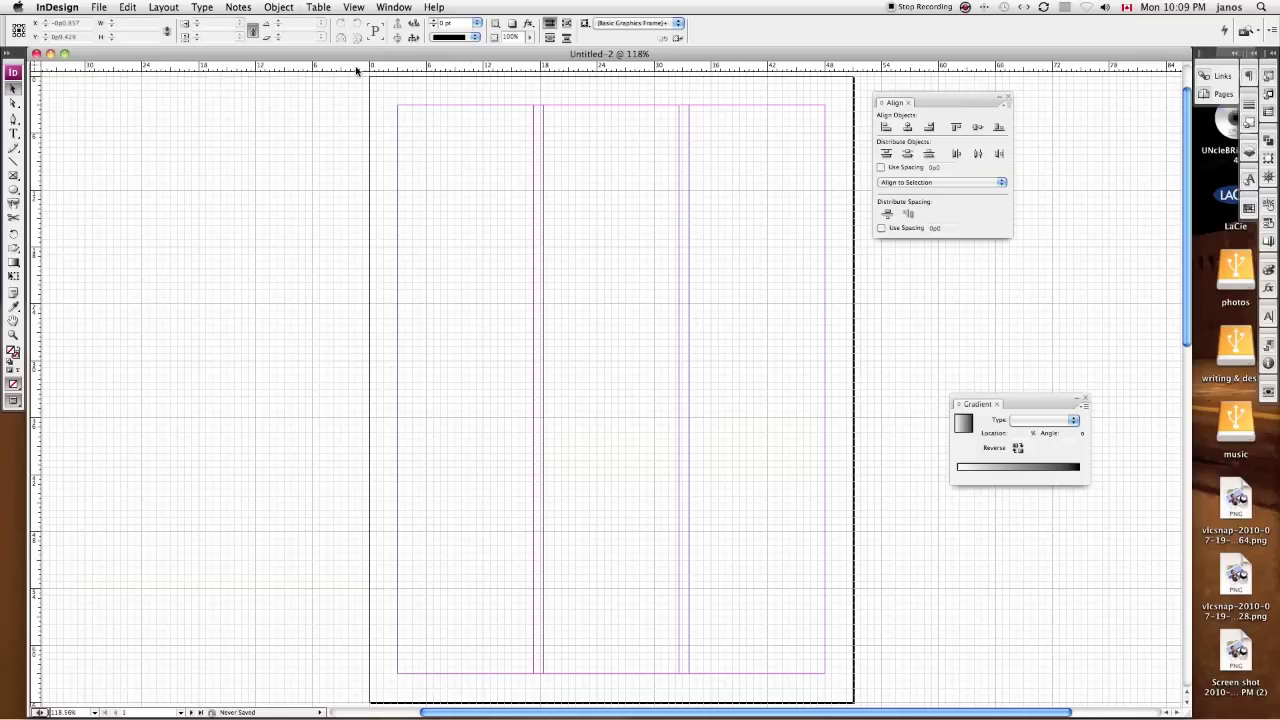
mouse_move(360, 68)
left_mouse_down()
mouse_move(364, 255)
mouse_move(346, 68)
left_mouse_up()
- Switch to the Rectangle Frame tool with the F shortcut
key("f")
left_click(13, 90)
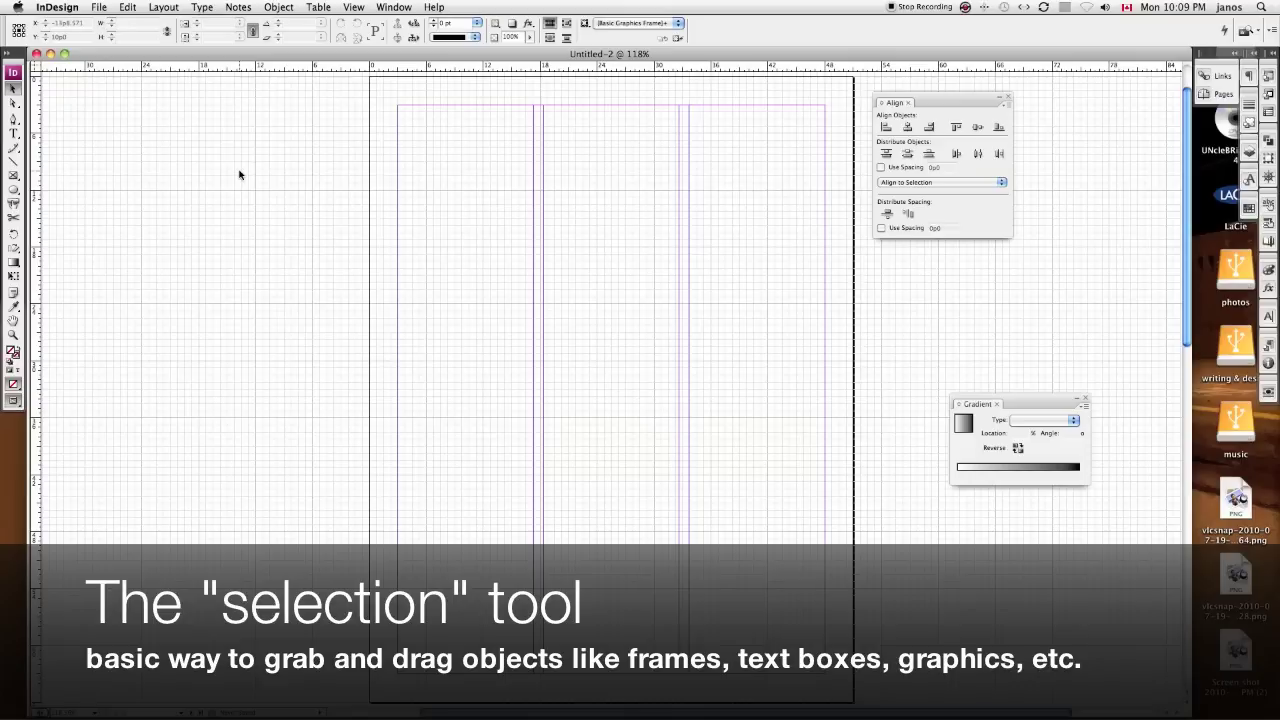
left_click(16, 105)
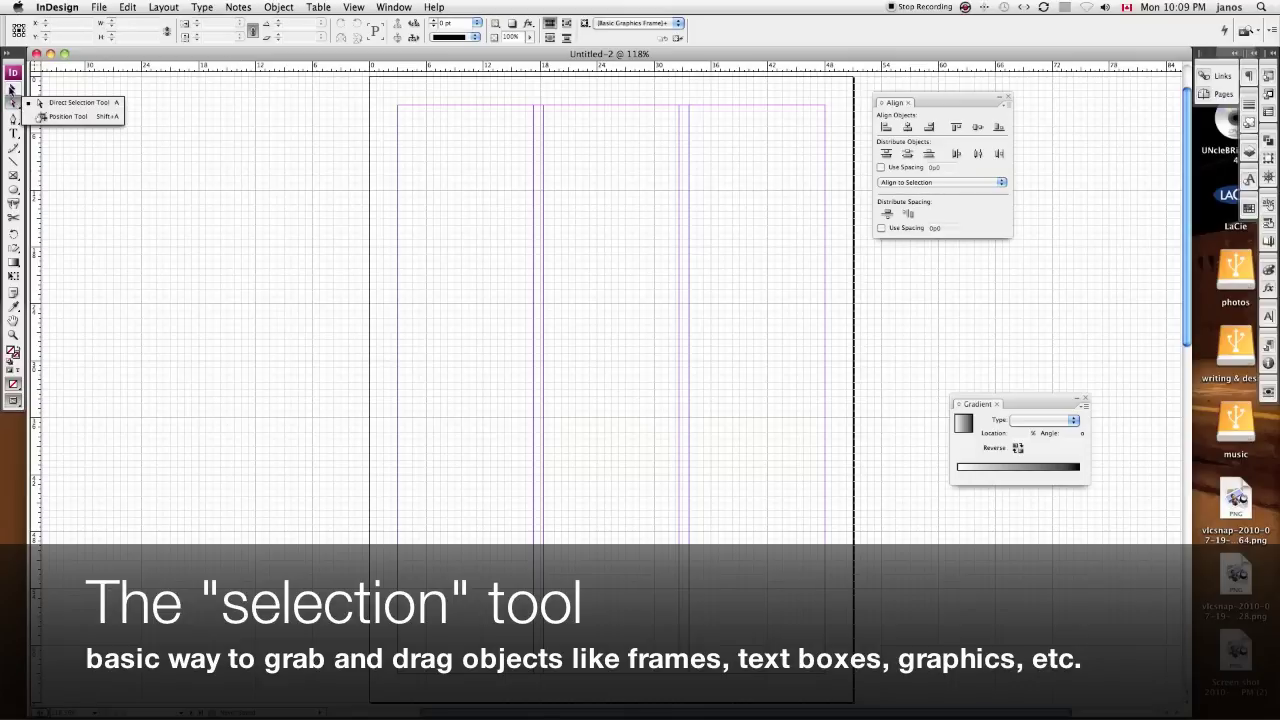
left_click(16, 104)
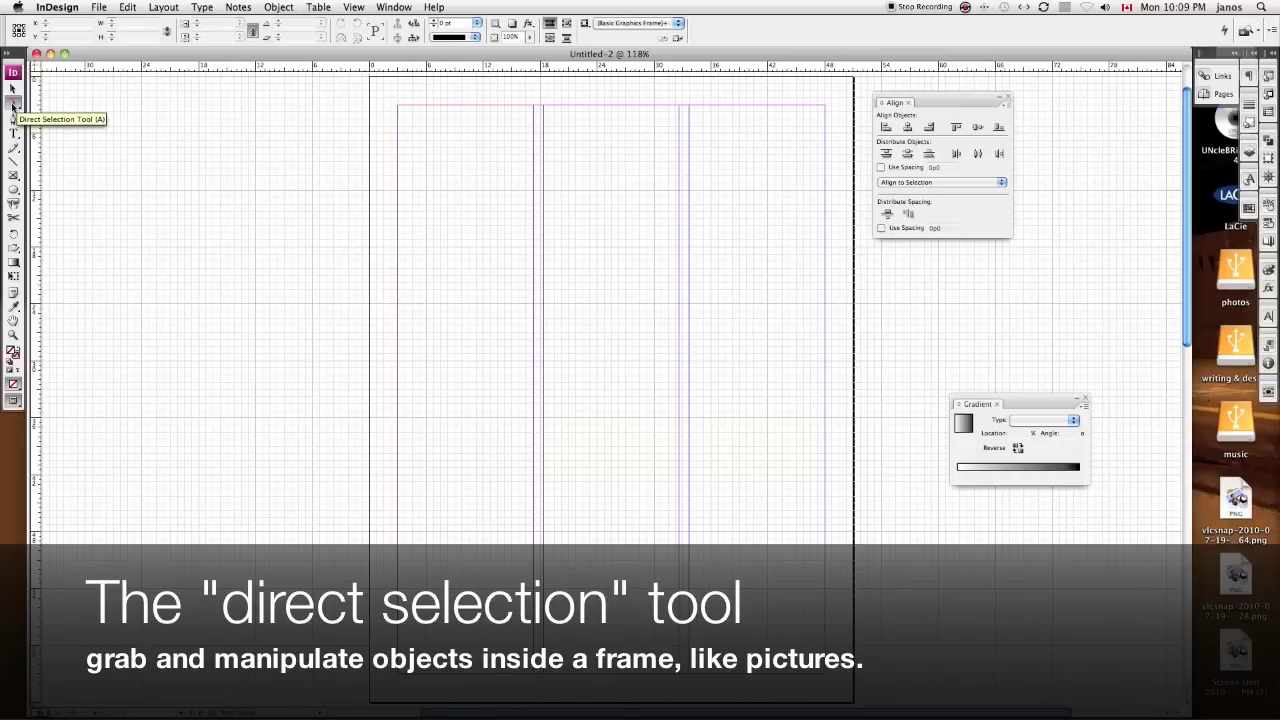
left_click(12, 103)
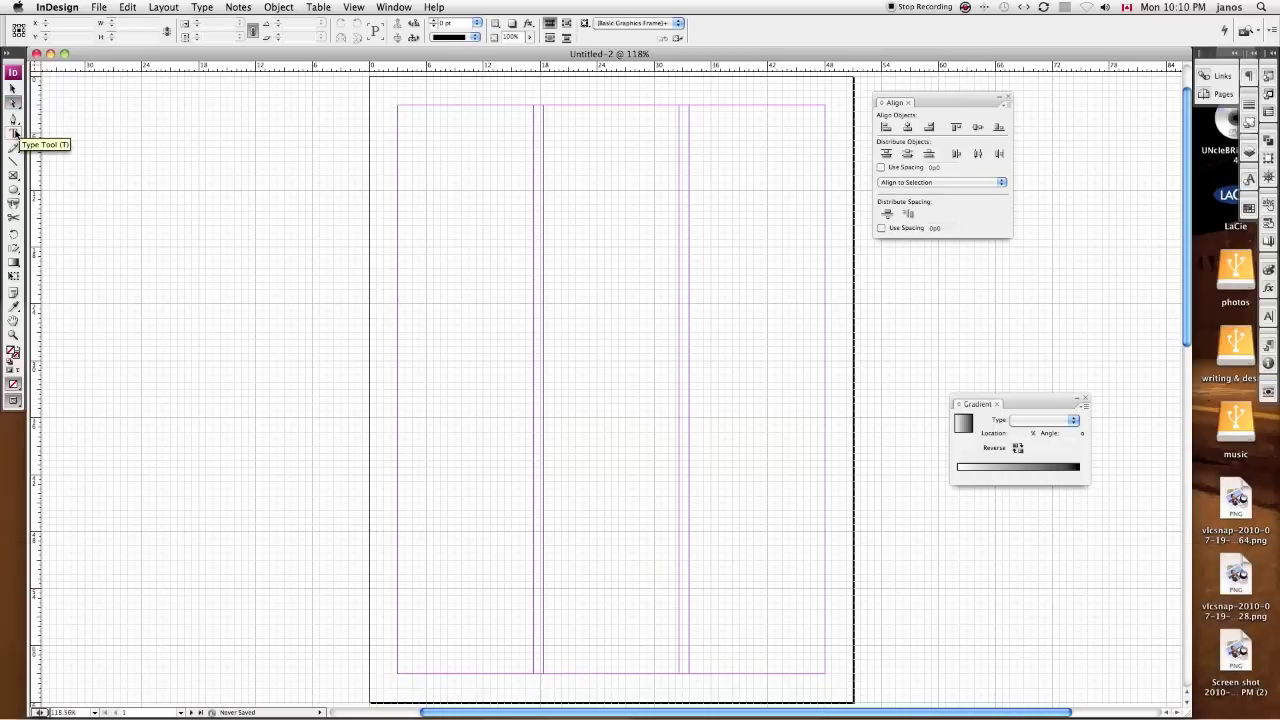
left_click(15, 134)
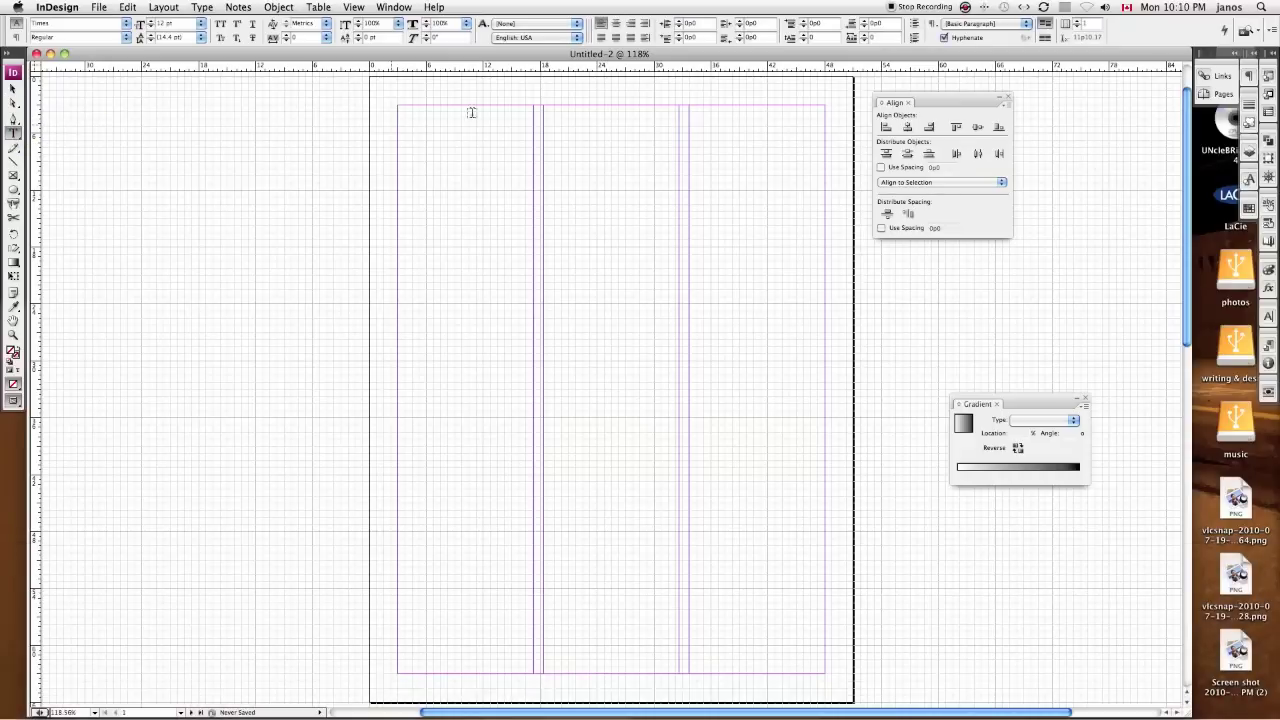
left_click_drag(397, 105, 531, 157)
type("foasdjngfkdnf")
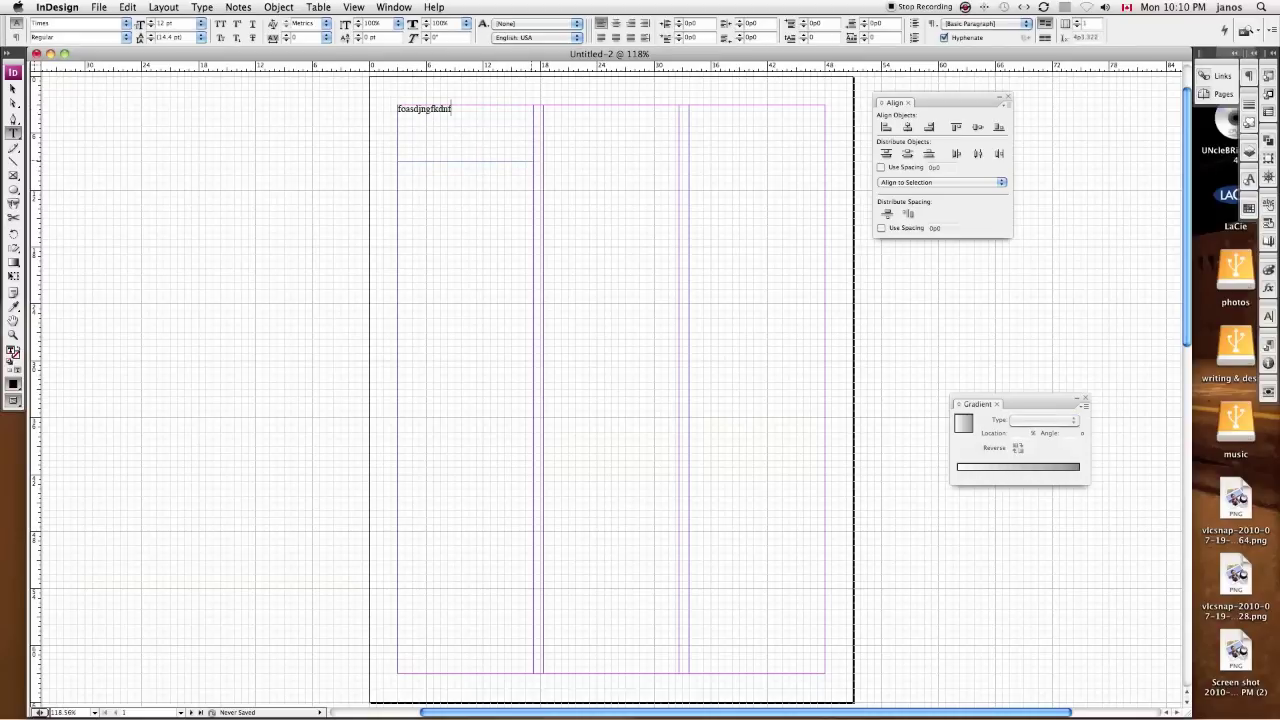
key("Escape")
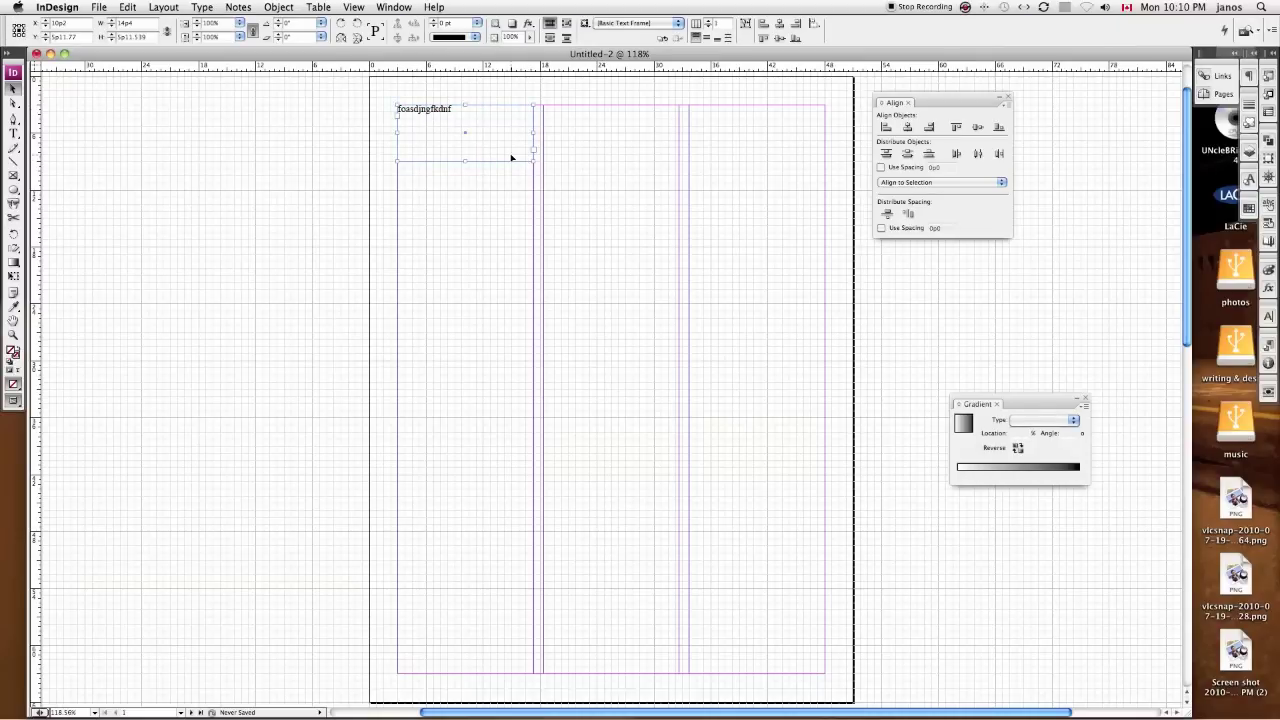
key("BackSpace")
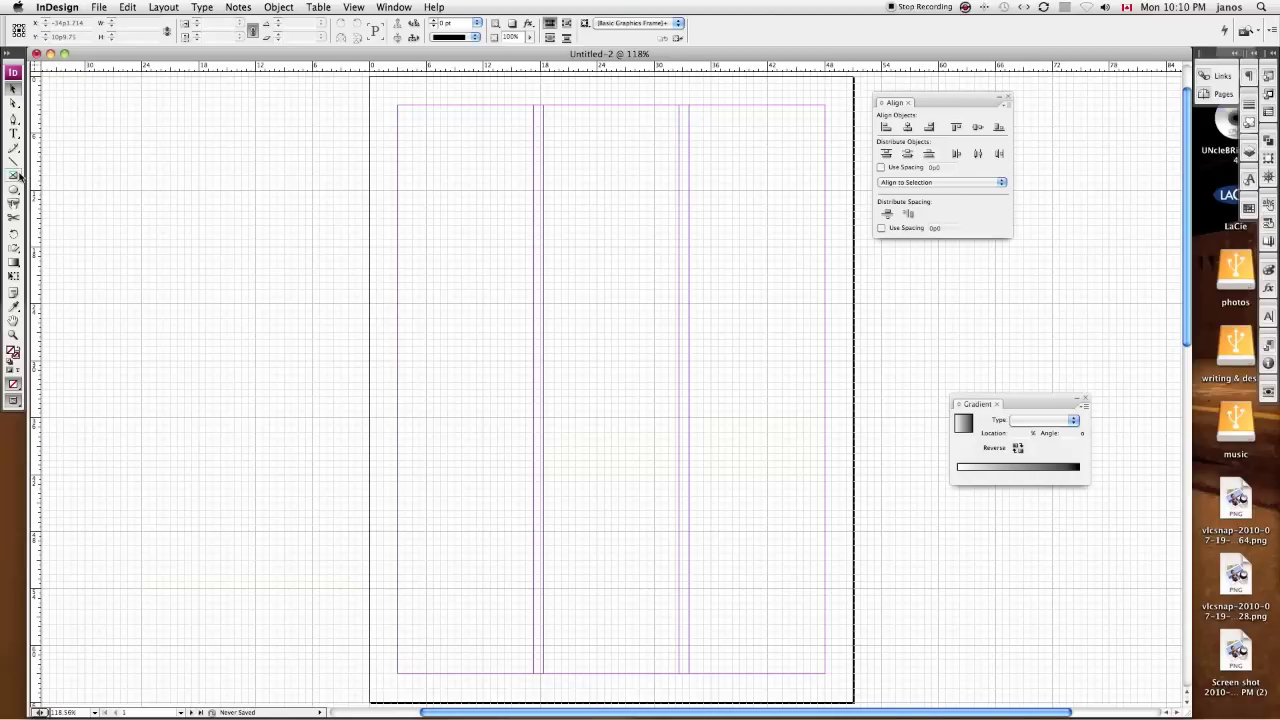
left_click(16, 175)
- Draw an X-marked frame from the top-left margin corner across the left column, then switch to Selection
left_click_drag(398, 106, 457, 187)
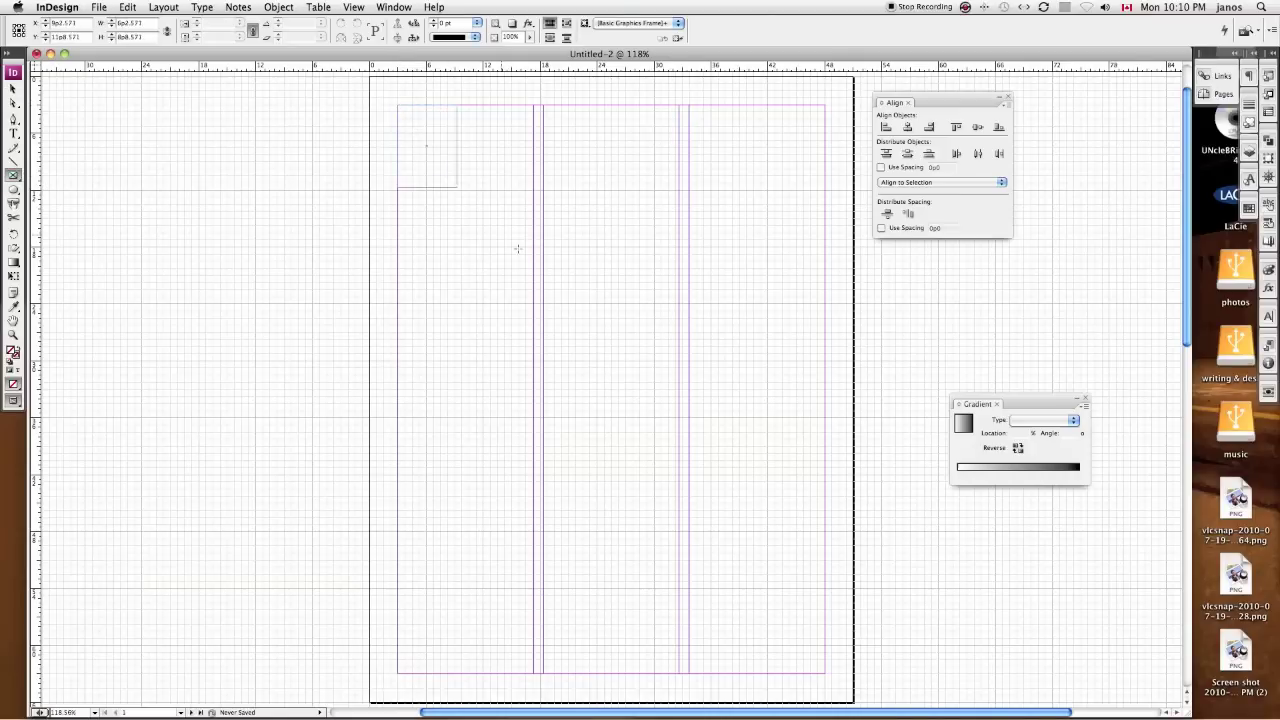
left_click_drag(517, 248, 533, 304)
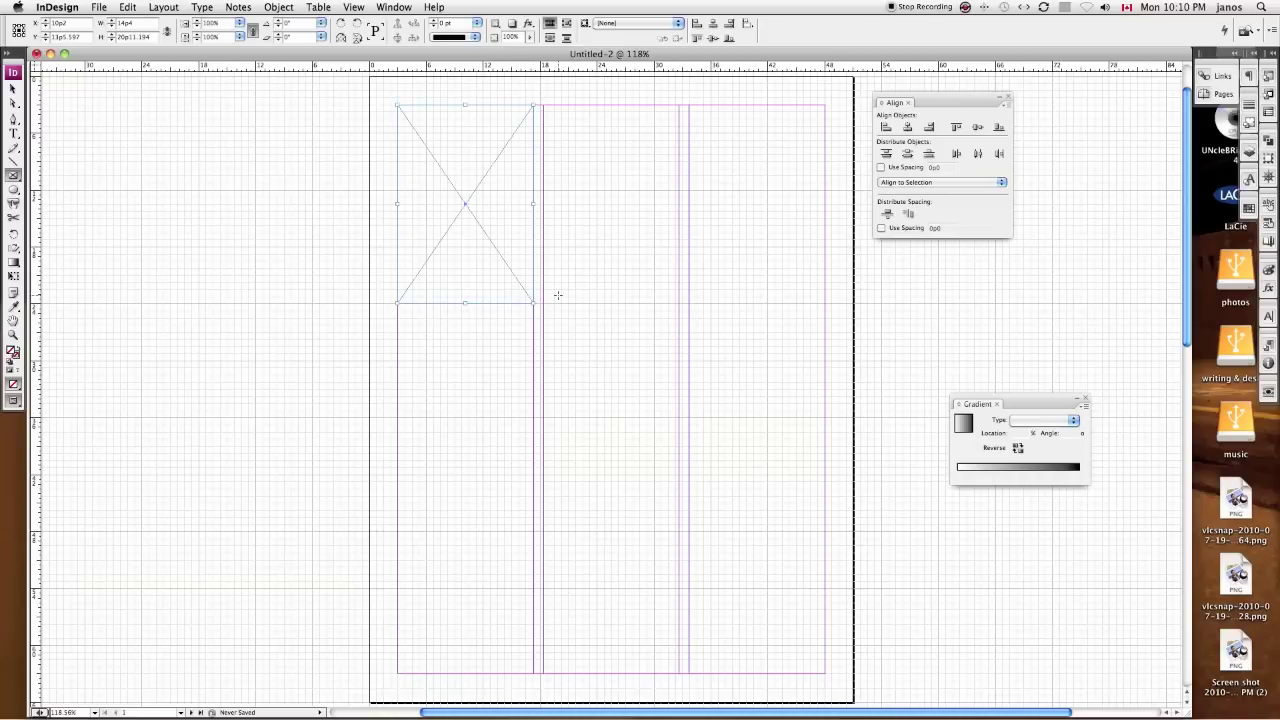
key("v")
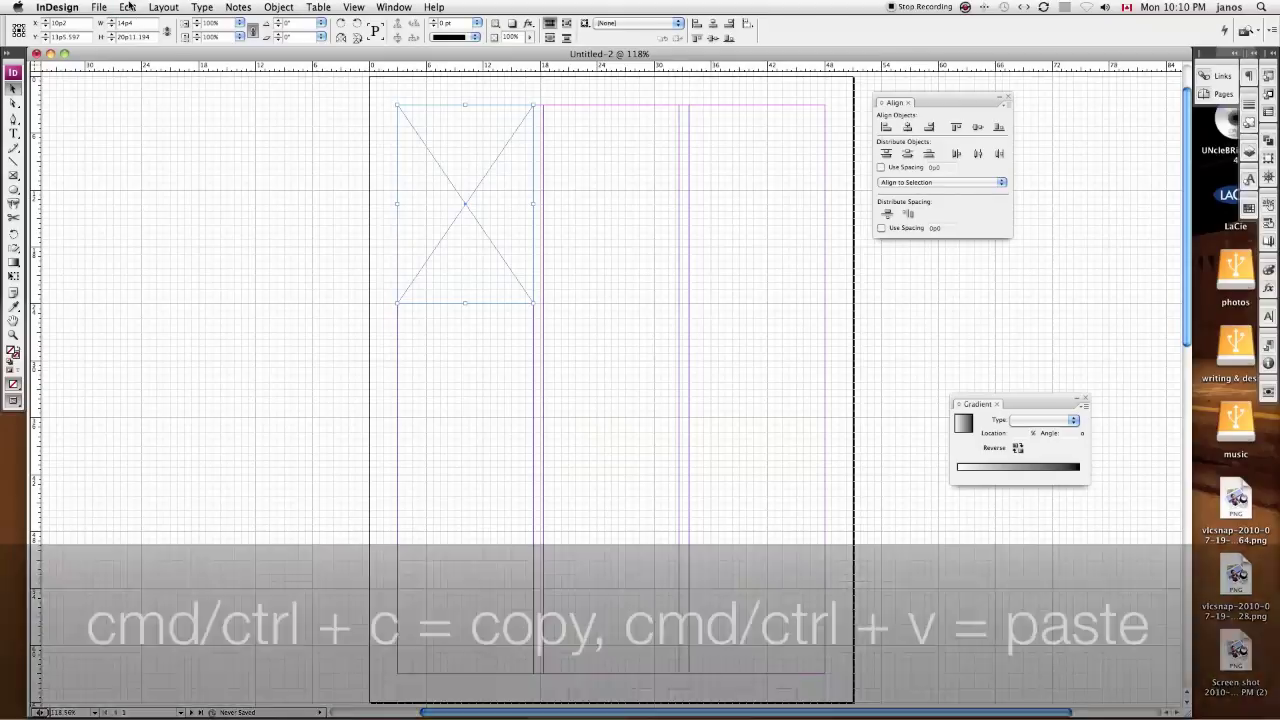
left_click(128, 7)
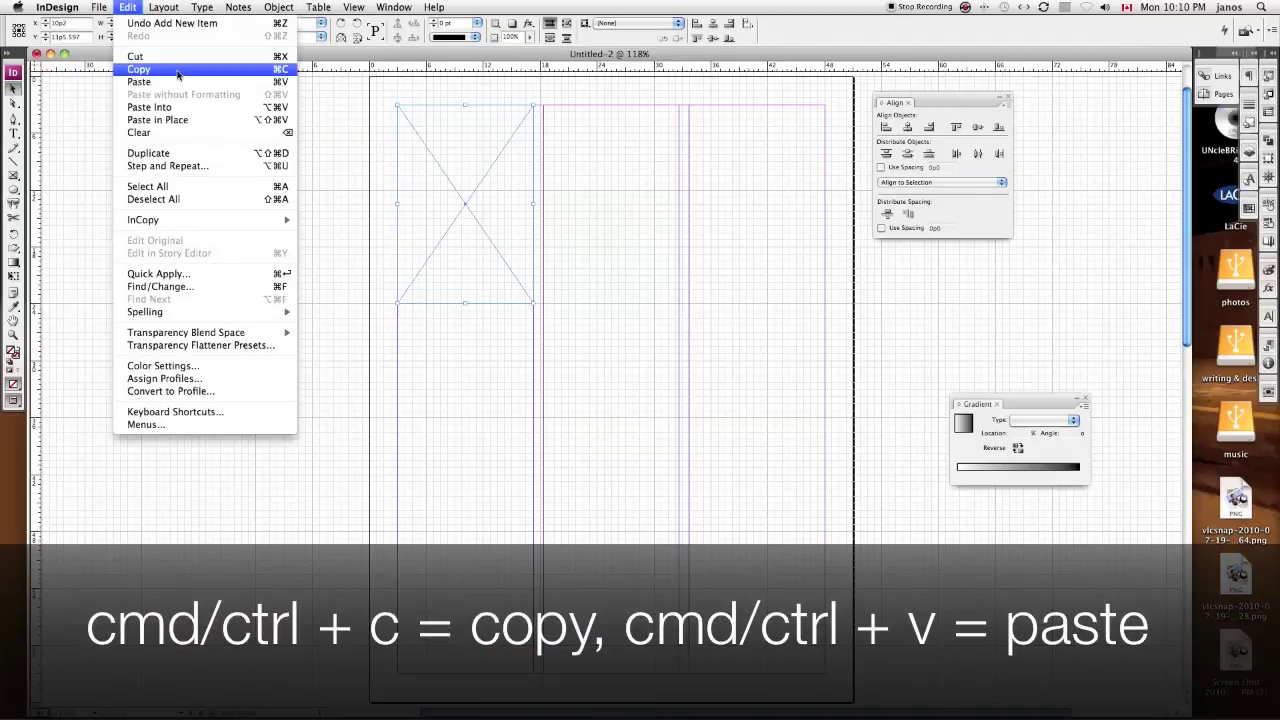
left_click(487, 355)
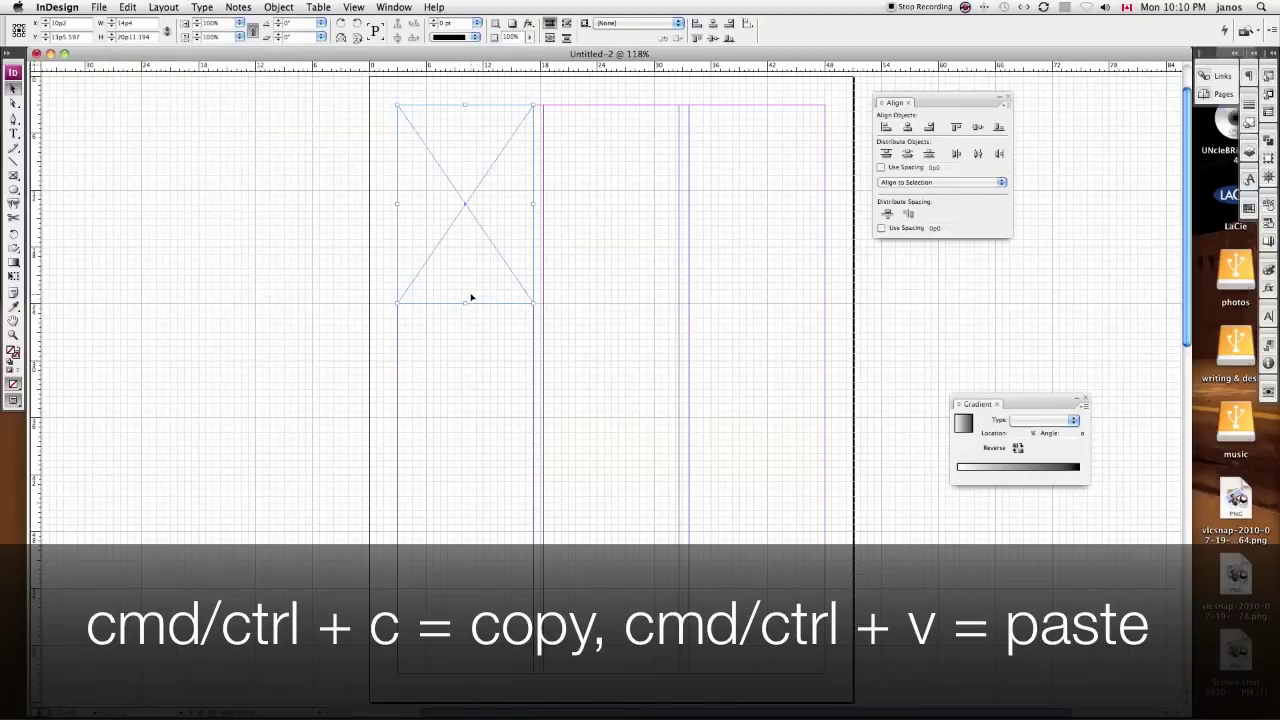
right_click(472, 232)
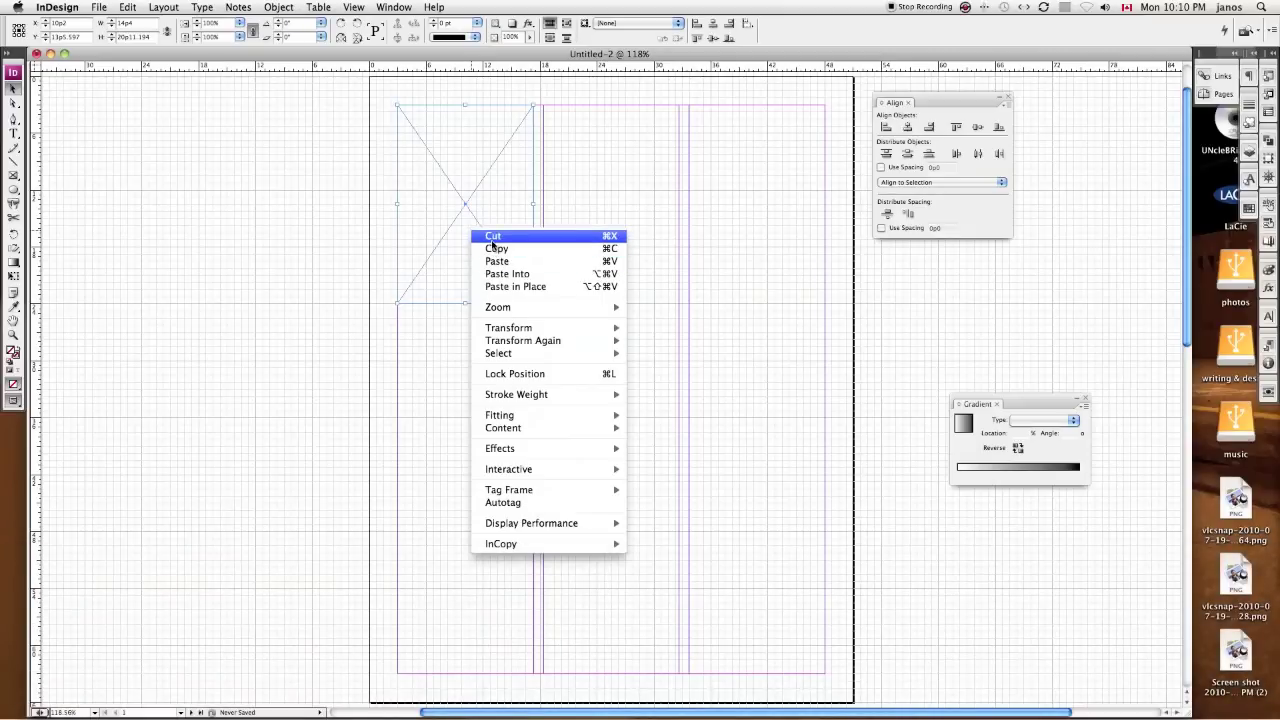
left_click(460, 249)
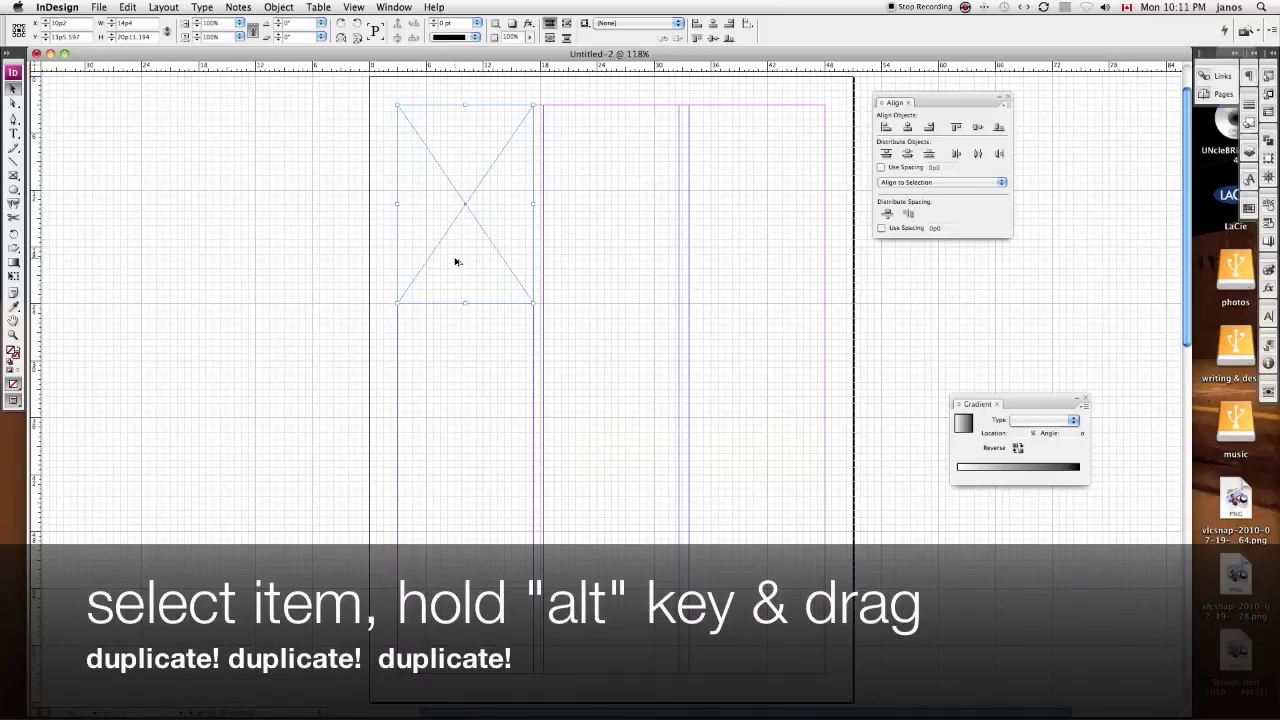
- Alt-drag a duplicate of the X frame downward and shorten the top frame by its bottom edge
left_click_drag(455, 262, 437, 637)
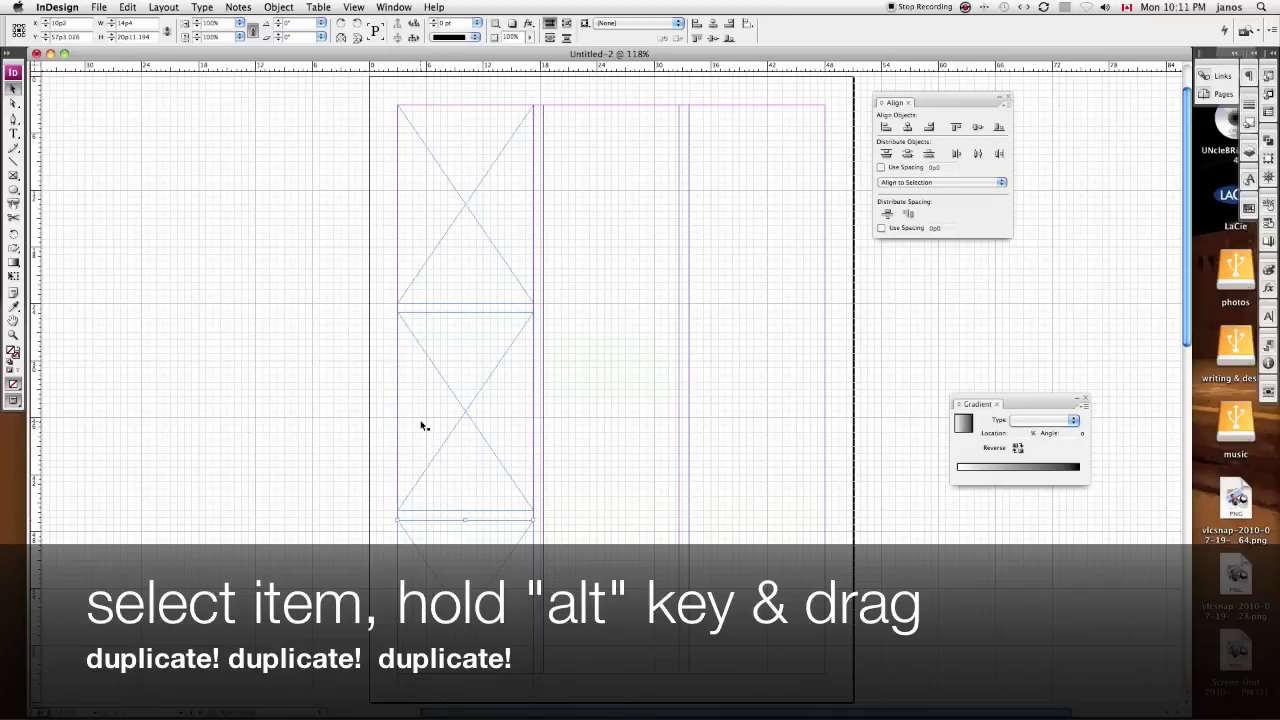
scroll(634, 404, "down", 5)
scroll(634, 404, "up", 5)
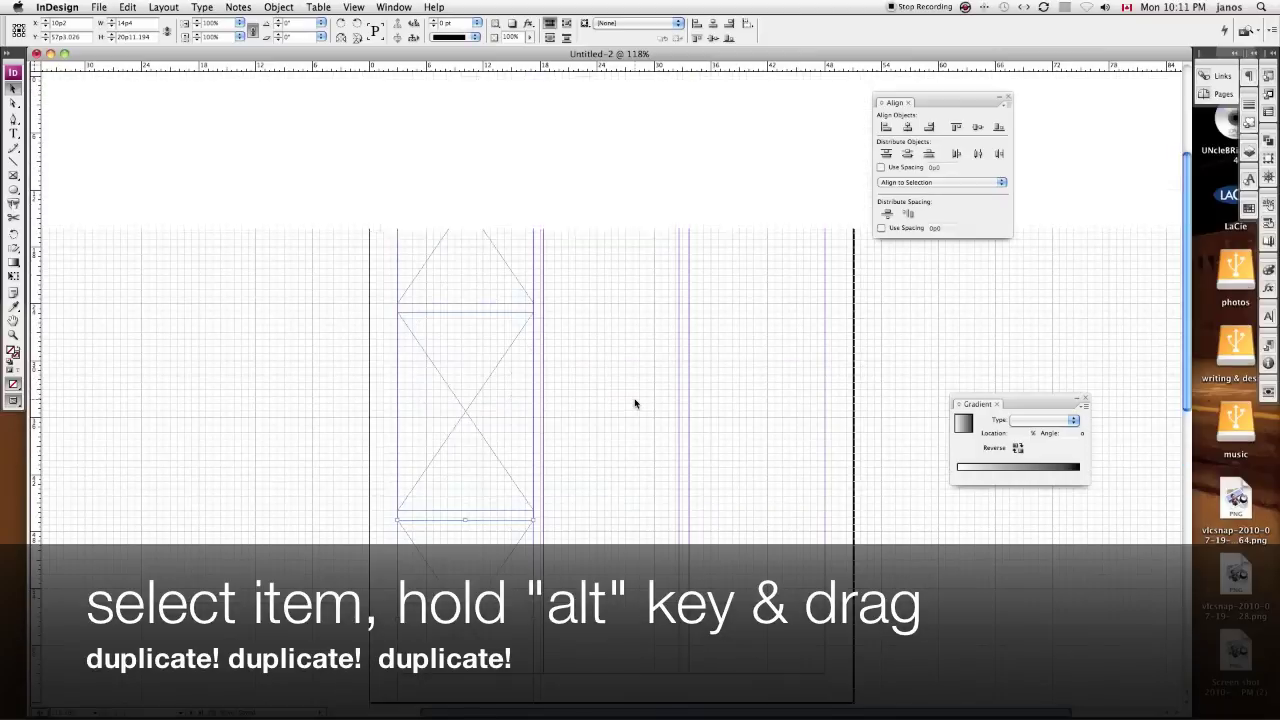
left_click(465, 295, "shift")
left_click(477, 365, "shift")
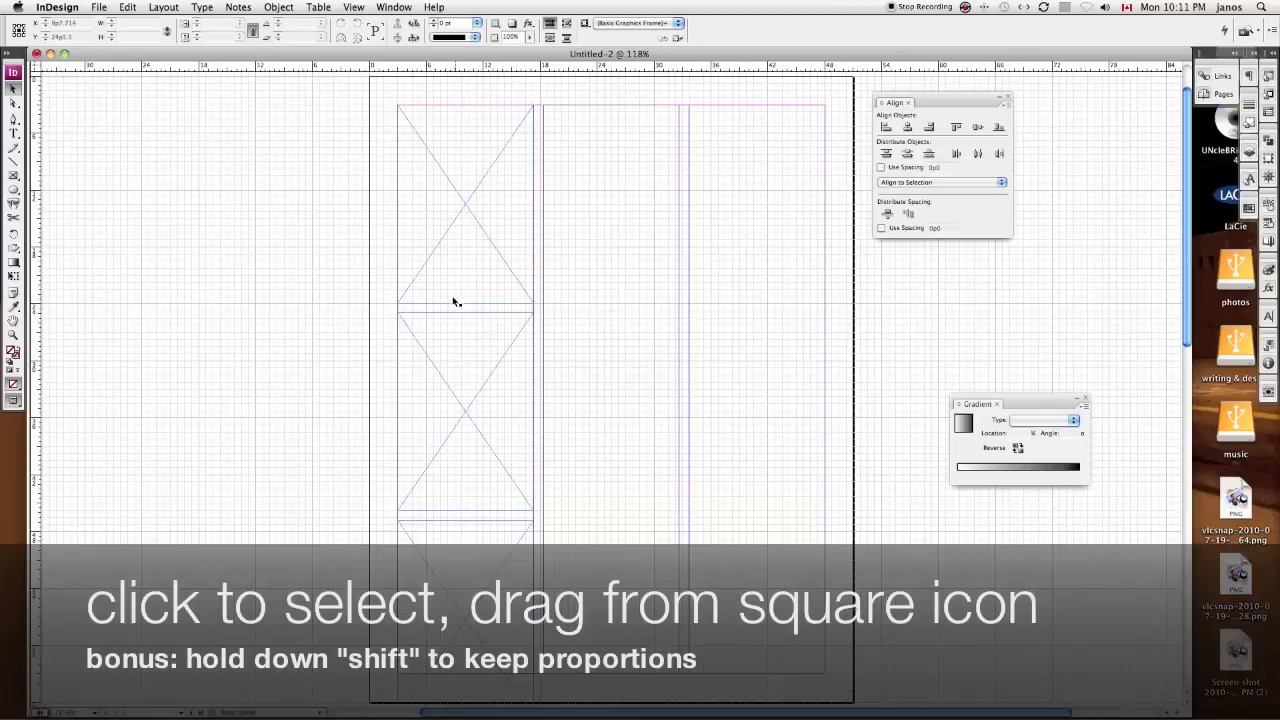
left_click(465, 301)
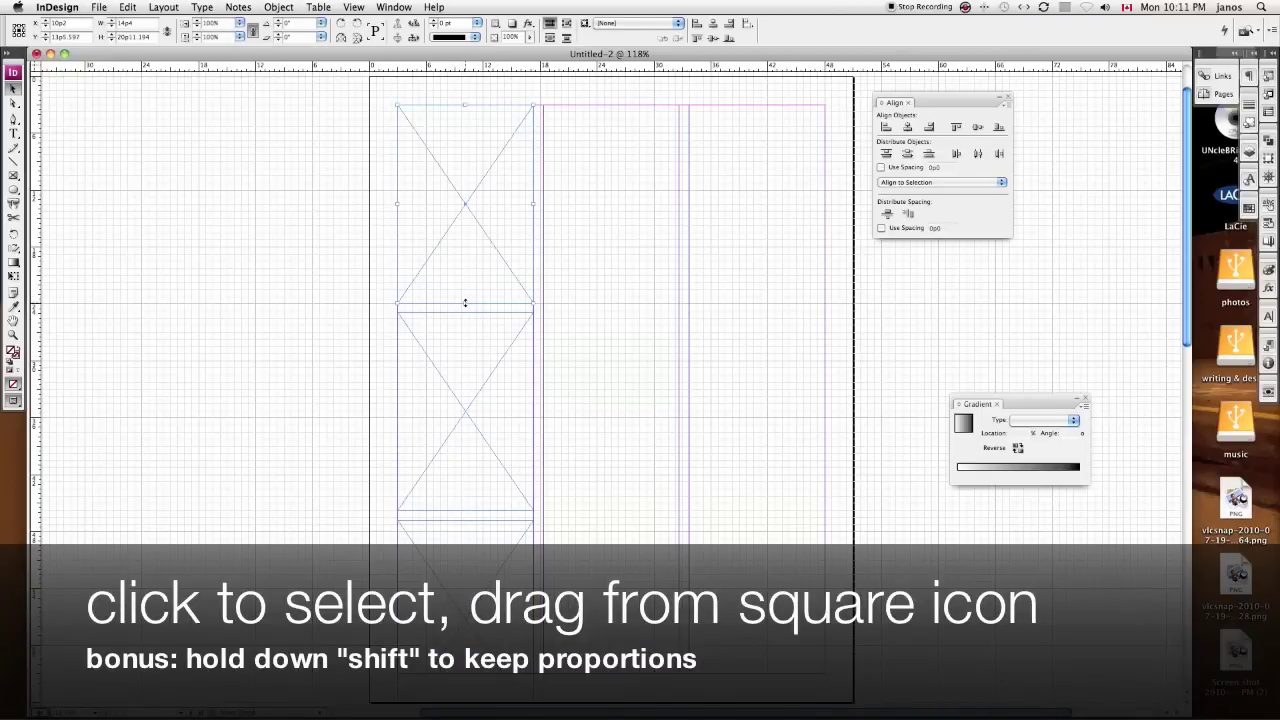
left_click_drag(465, 302, 462, 292)
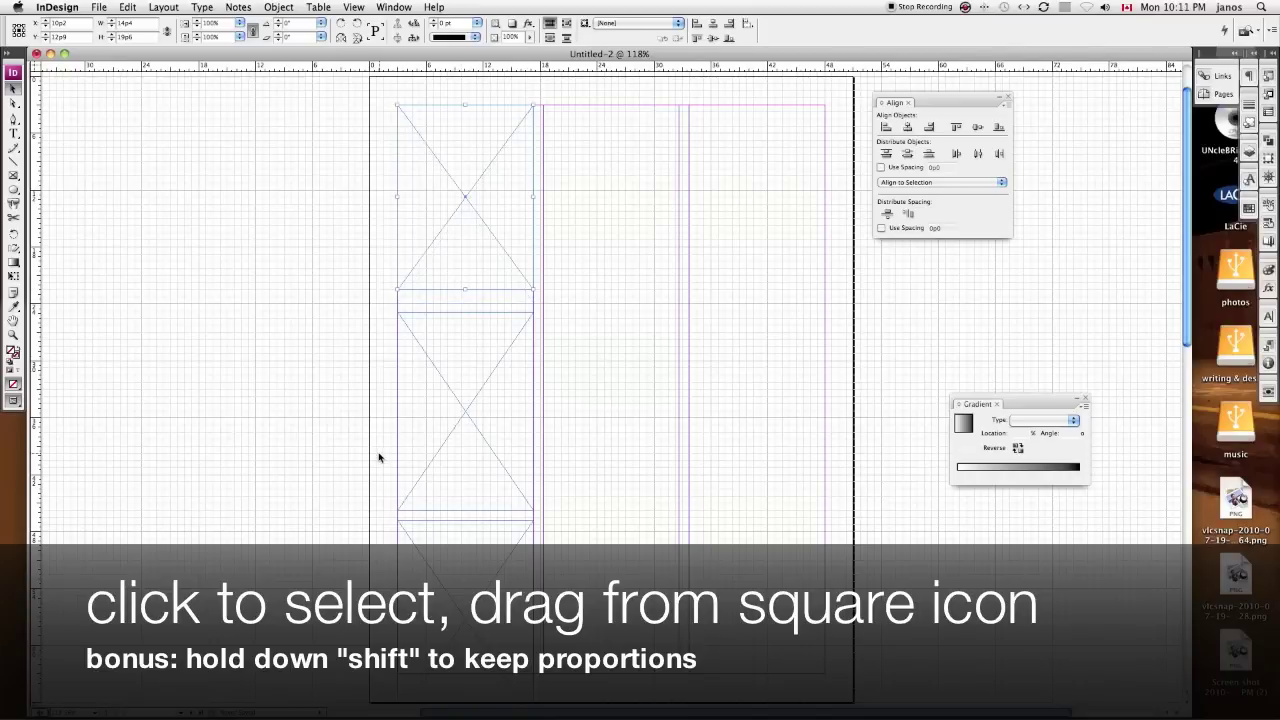
- Delete the two lower frames and proportionally resize the remaining top frame
left_click_drag(380, 462, 490, 548)
key("Delete")
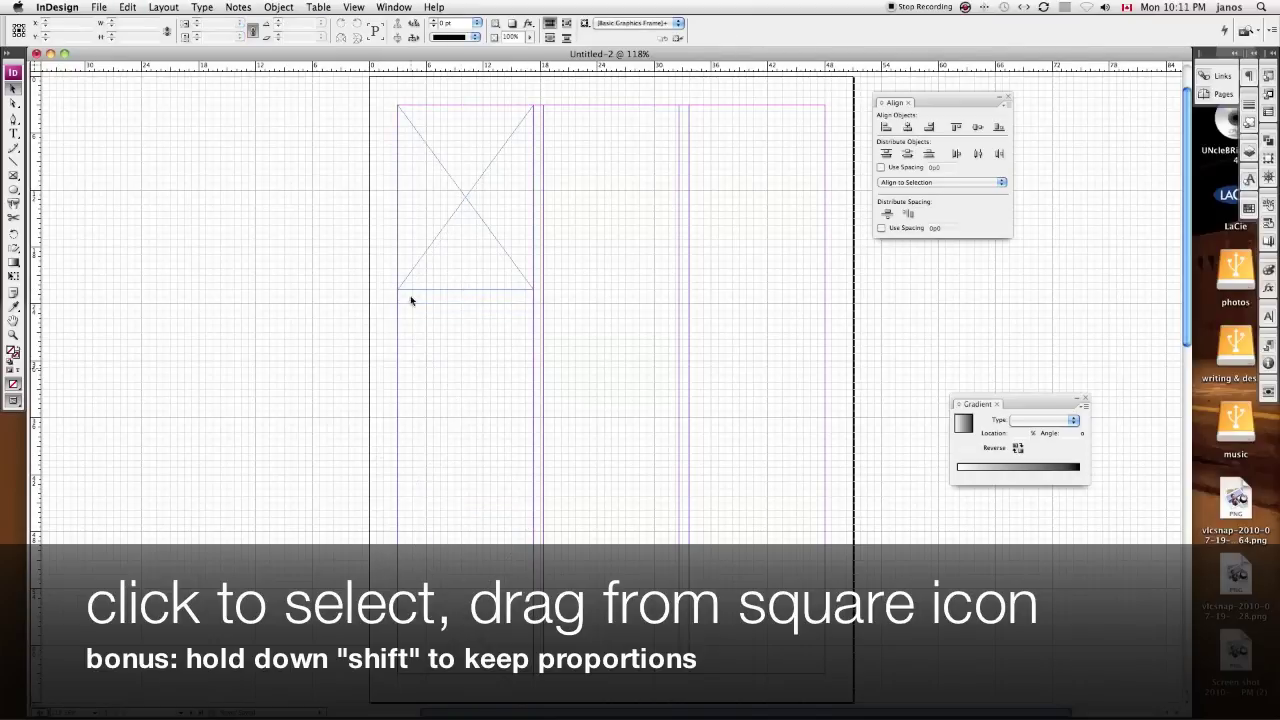
left_click(466, 206)
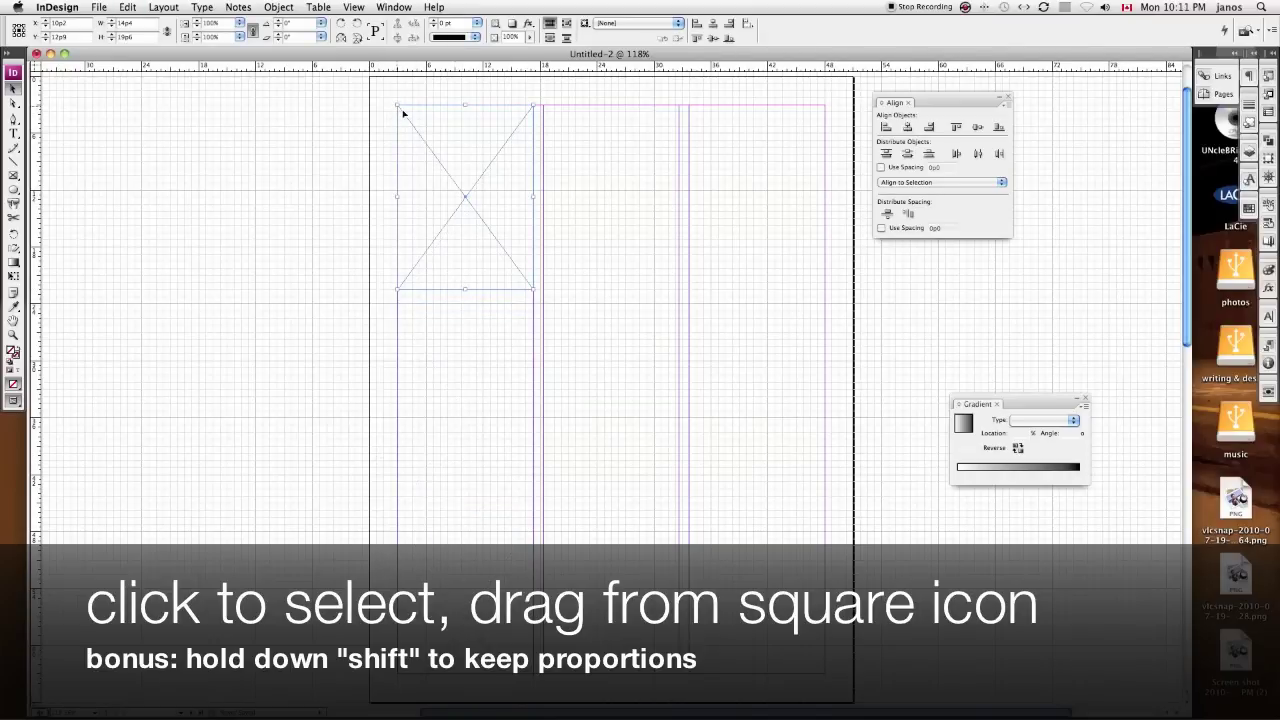
left_click_drag(534, 290, 505, 289)
- Alt-drag copies of the top frame down to the bottom margin and marquee-select all three
left_click(441, 228)
left_click_drag(467, 170, 469, 553)
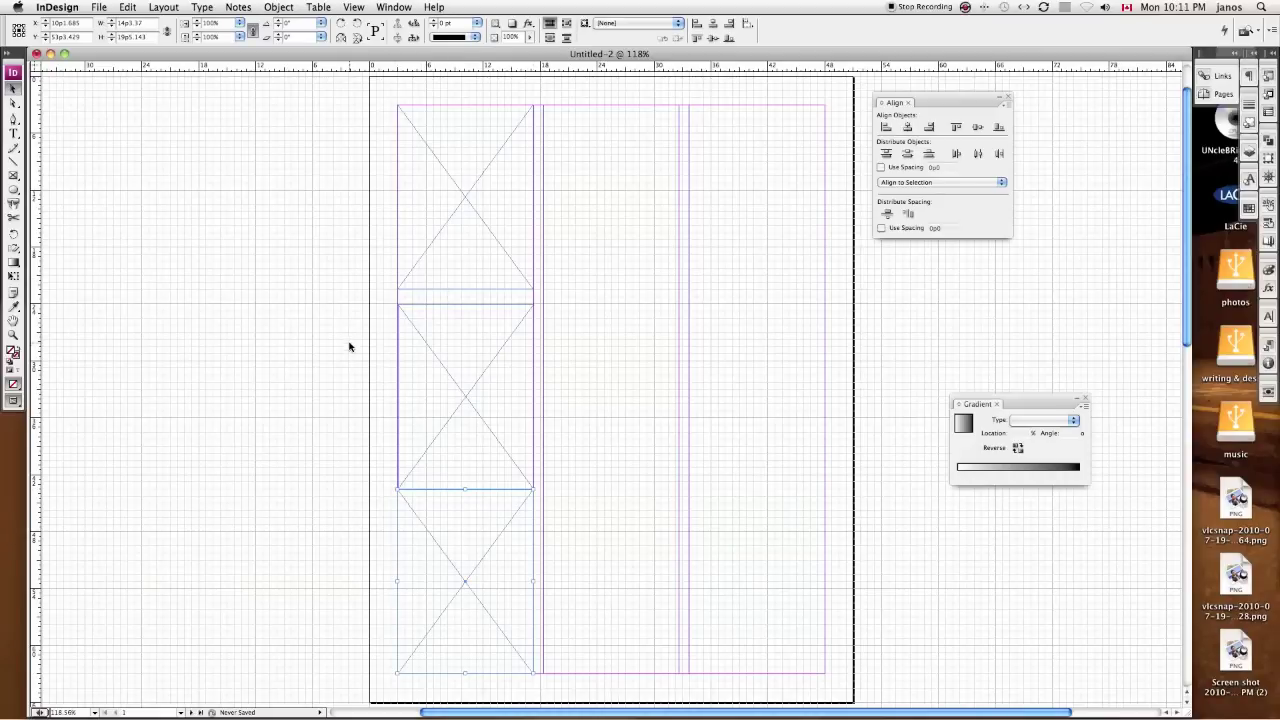
left_click(334, 282)
left_click_drag(326, 257, 461, 517)
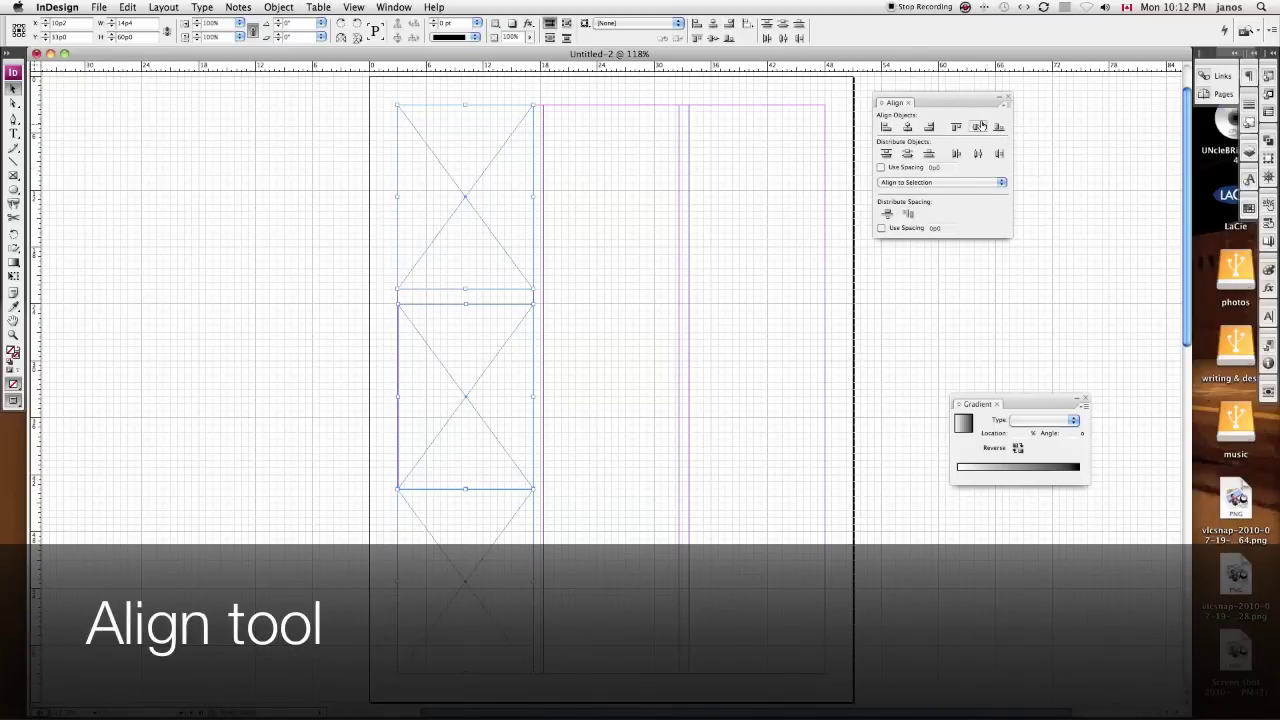
- Pull the Align panel out and float it beside the page
left_click_drag(944, 104, 1203, 126)
scroll(1194, 174, "down", 3)
scroll(1192, 205, "up", 5)
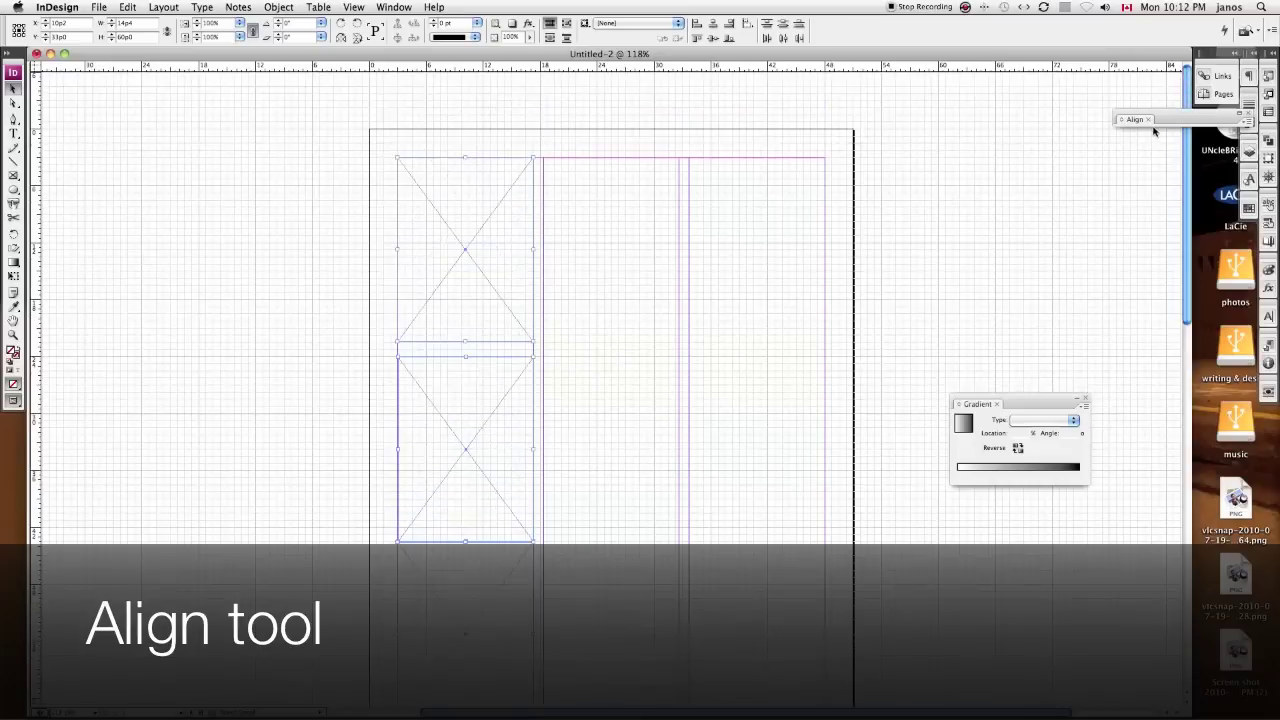
left_click(1165, 120)
left_click_drag(1165, 120, 1245, 222)
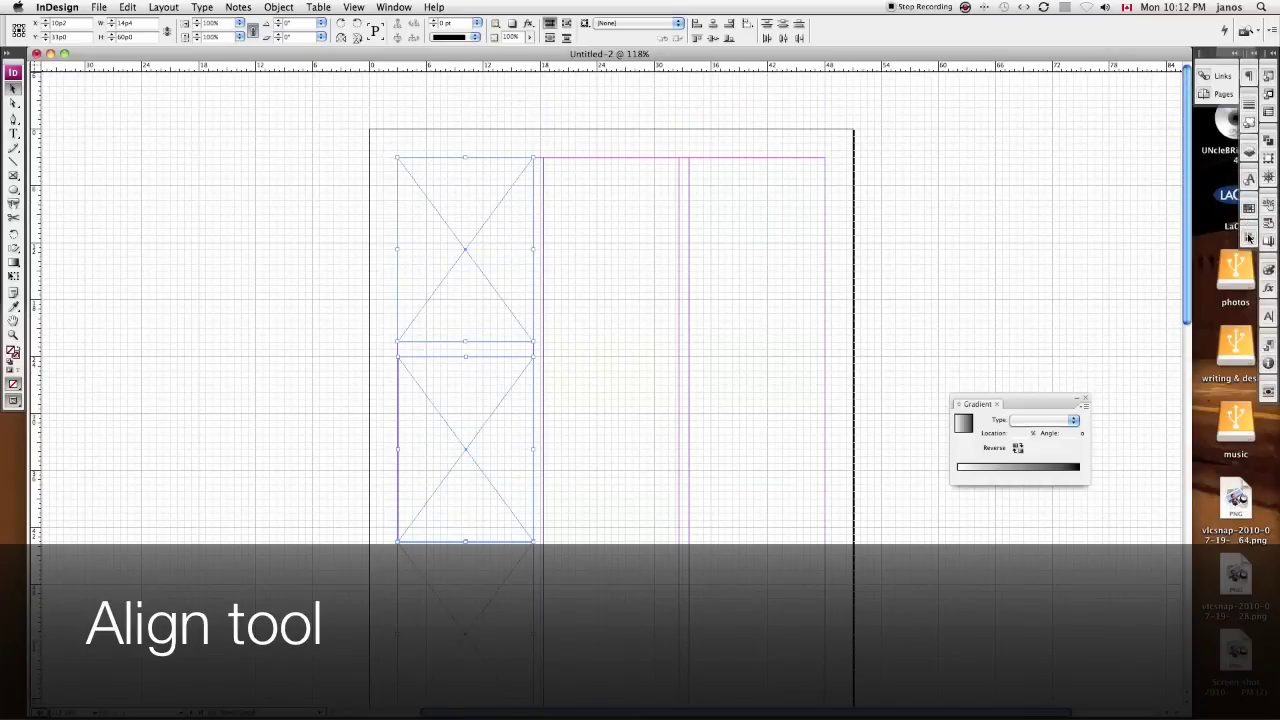
left_click_drag(1249, 228, 871, 163)
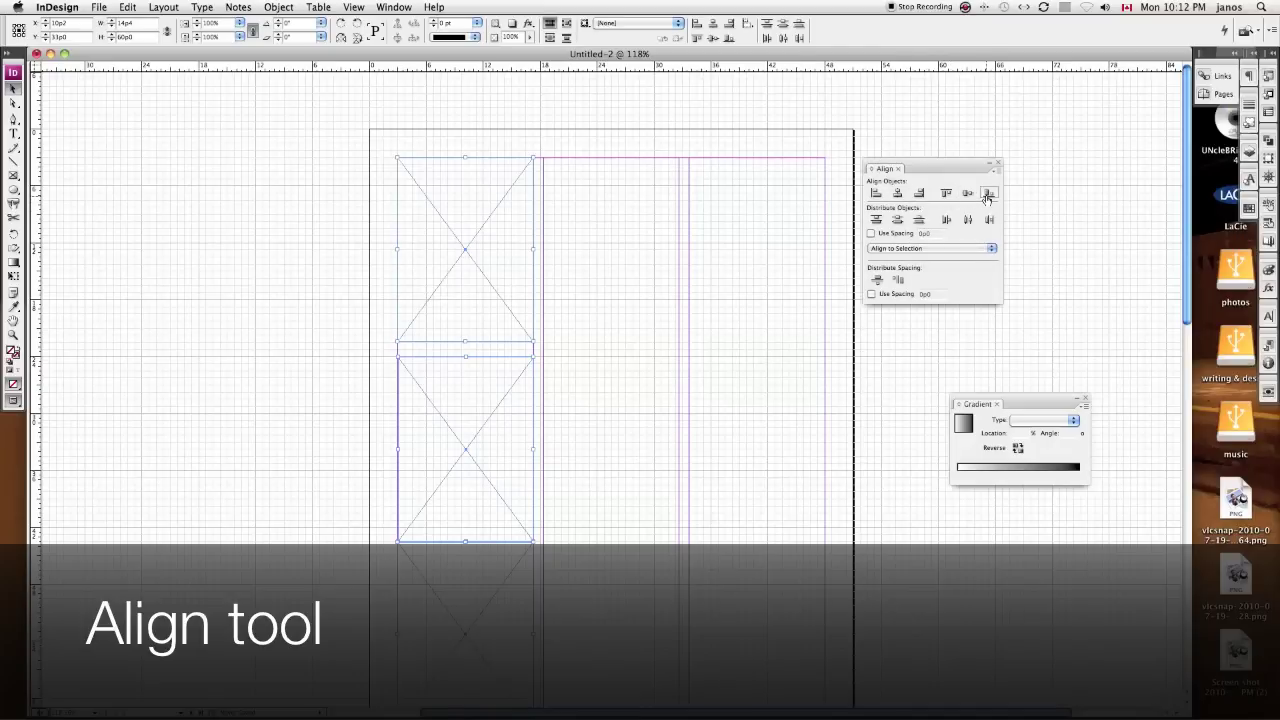
scroll(743, 271, "down", 5)
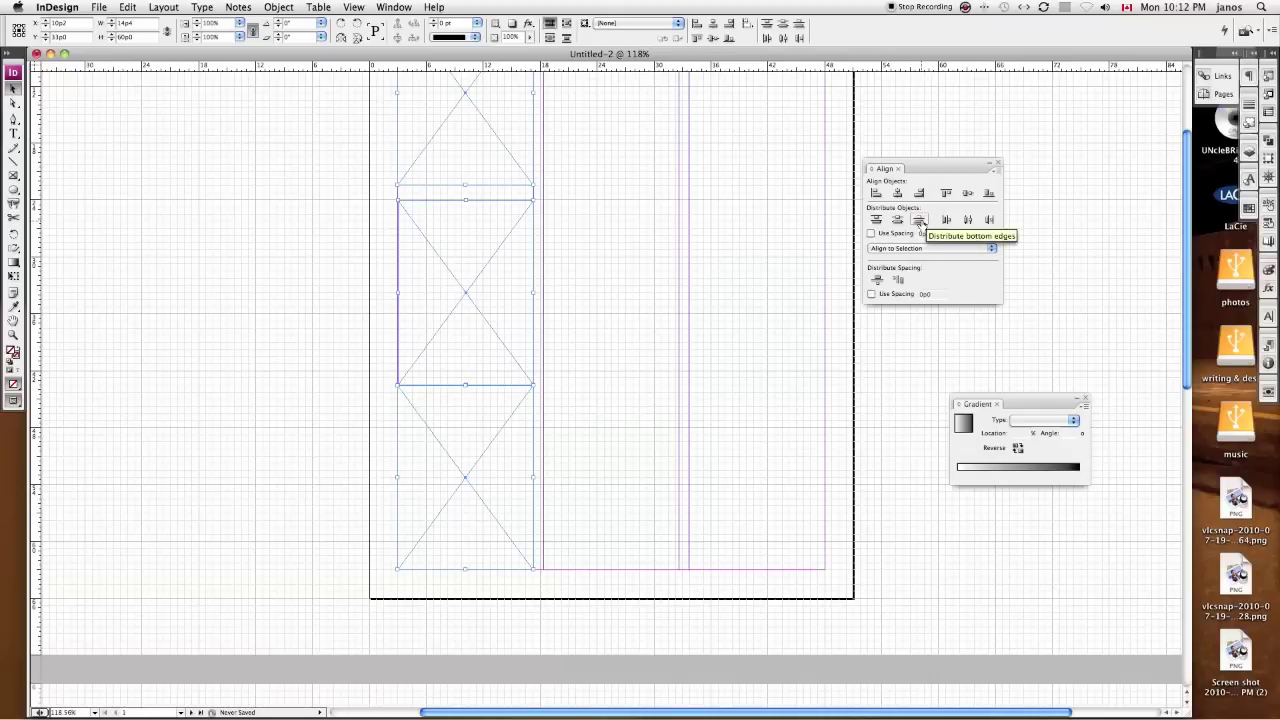
- Distribute the three frames evenly by their bottom edges, then deselect them
left_click(920, 221)
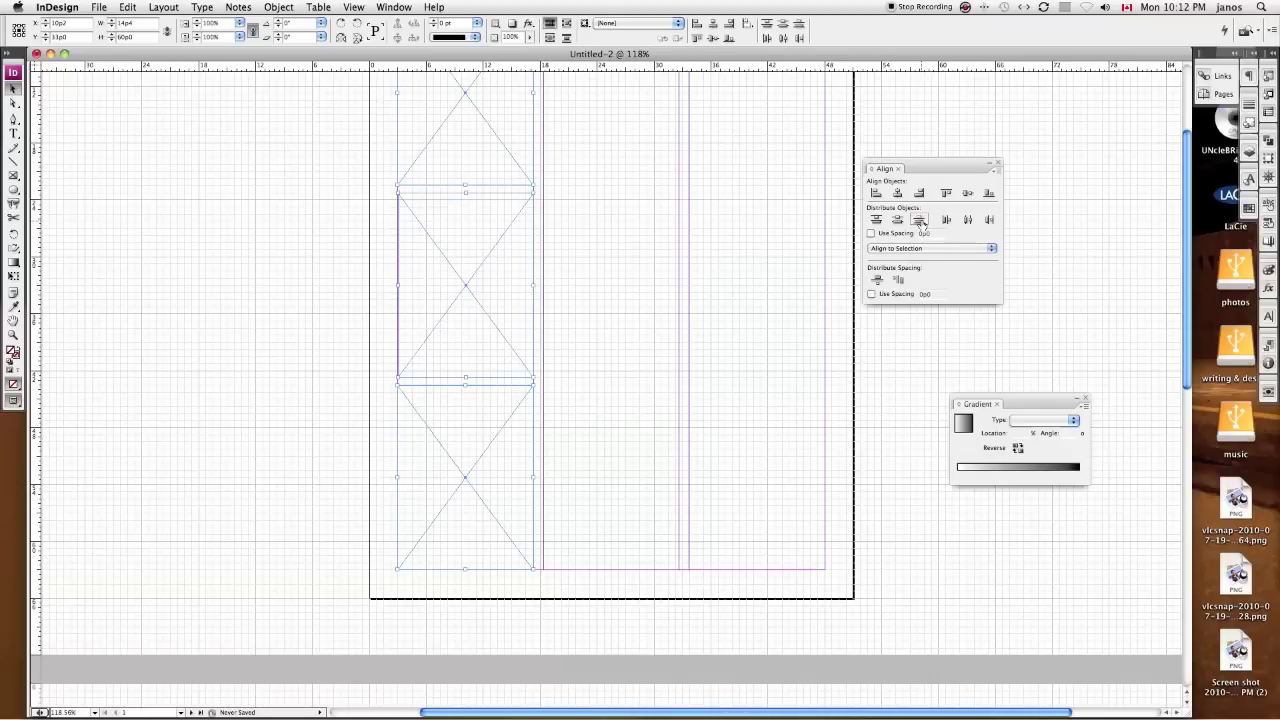
left_click(705, 295)
scroll(702, 296, "up", 3)
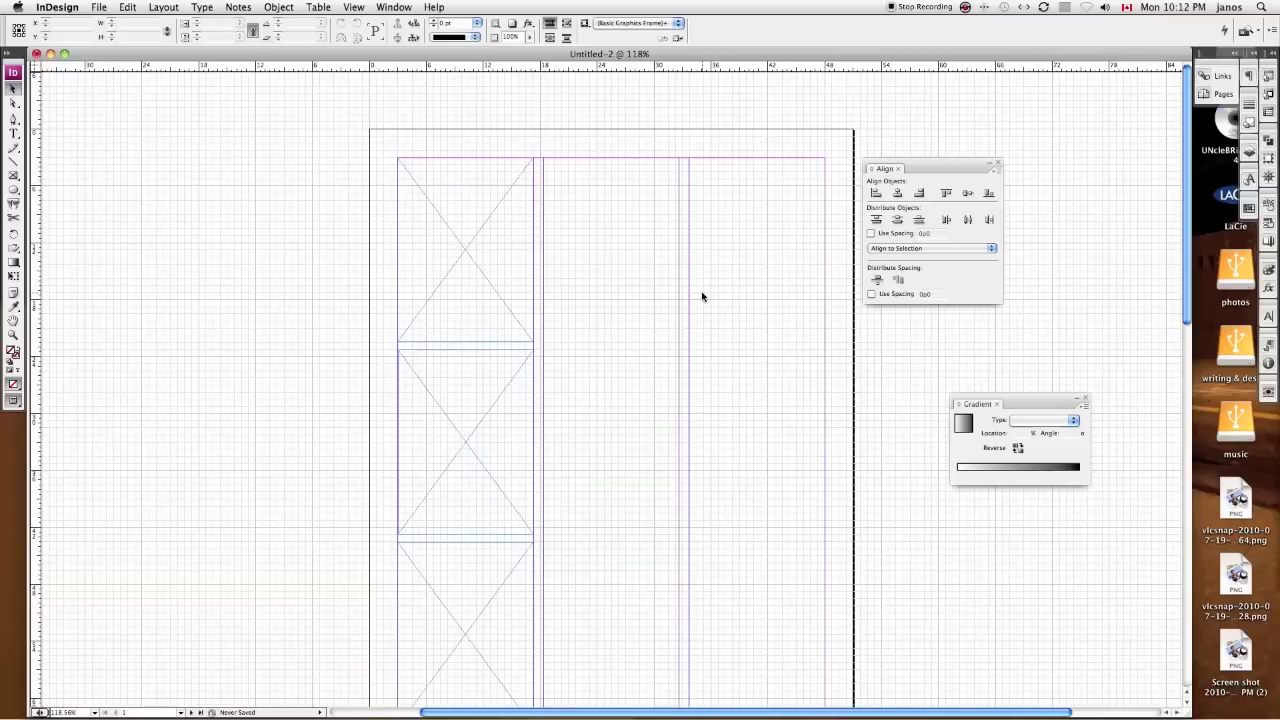
left_click_drag(1191, 186, 1190, 203)
key("super+Tab")
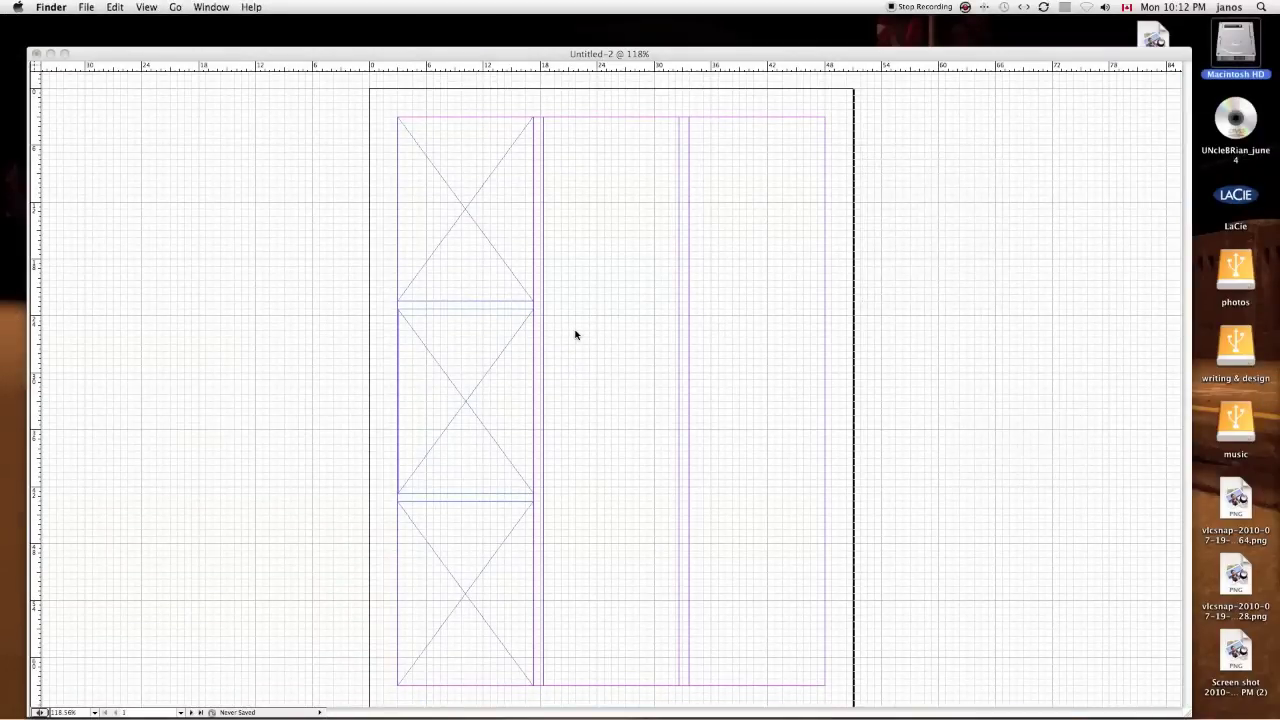
key("super+Tab")
- Marquee-select the three stacked frames and align their left edges
left_click_drag(316, 245, 517, 597)
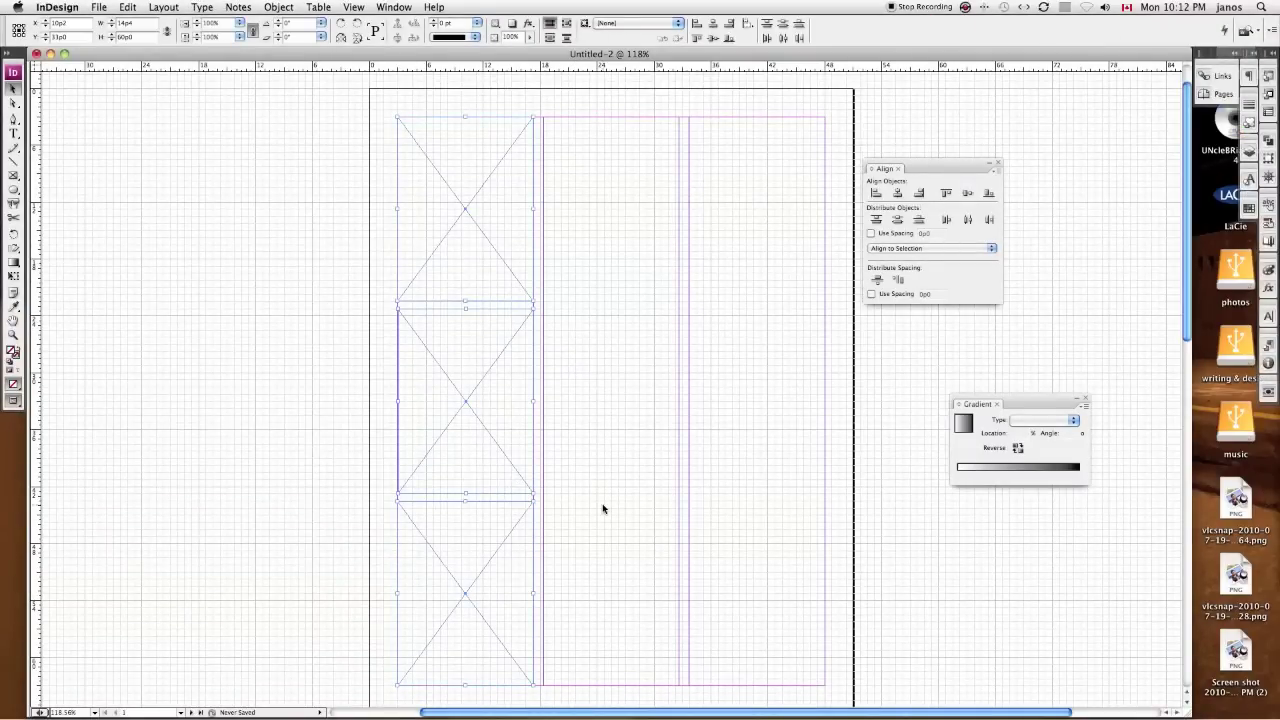
left_click(598, 425)
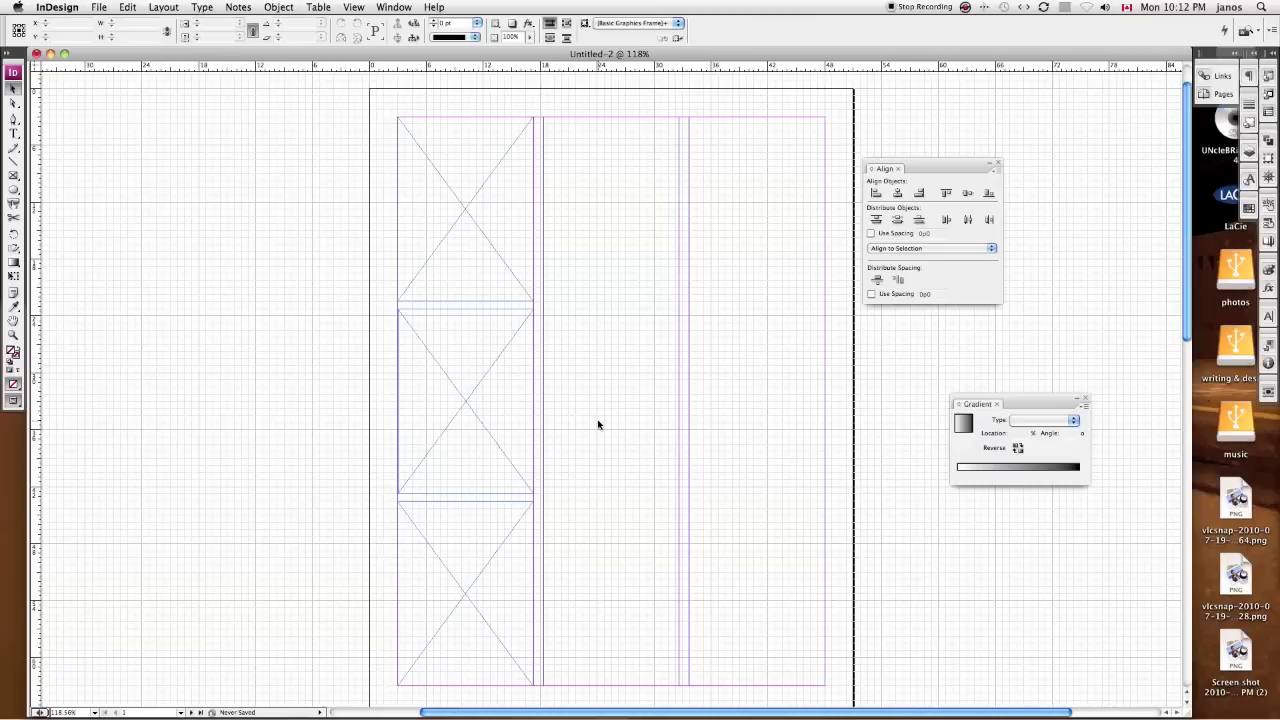
left_click_drag(327, 256, 448, 551)
left_click(876, 194)
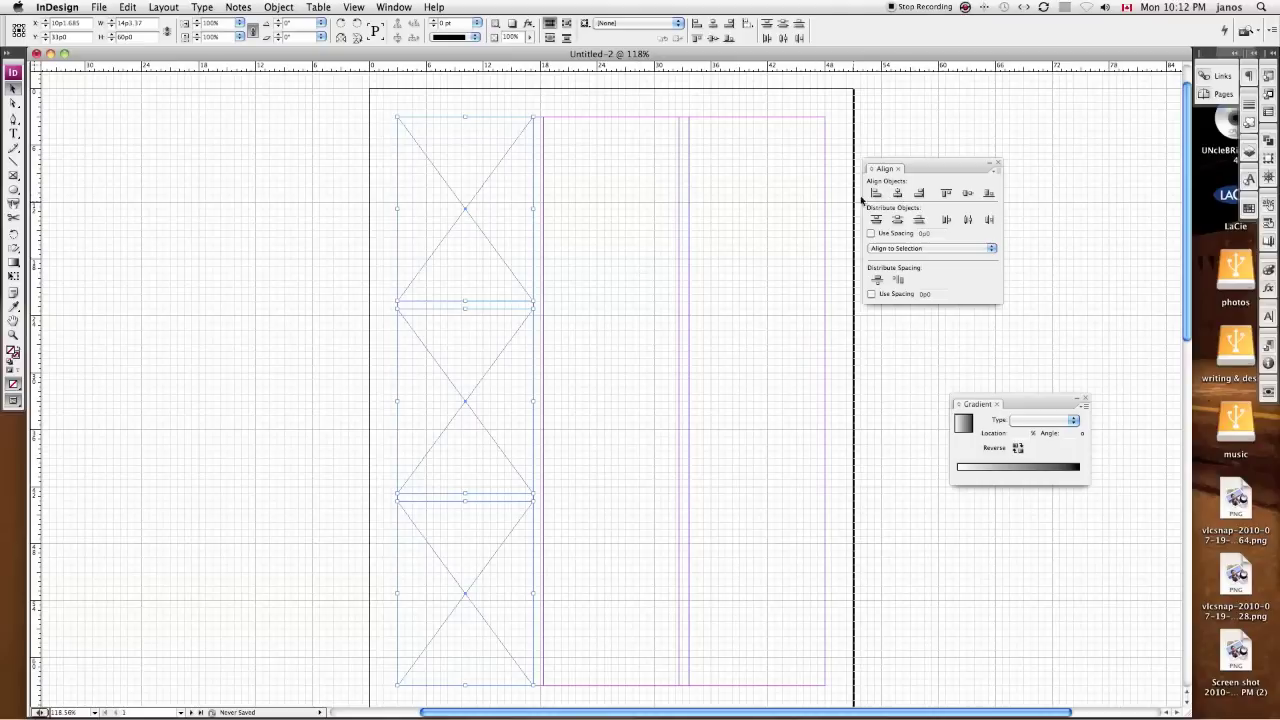
- Centre the column horizontally using Align to Page, then reset alignment to Align to Selection
left_click(918, 249)
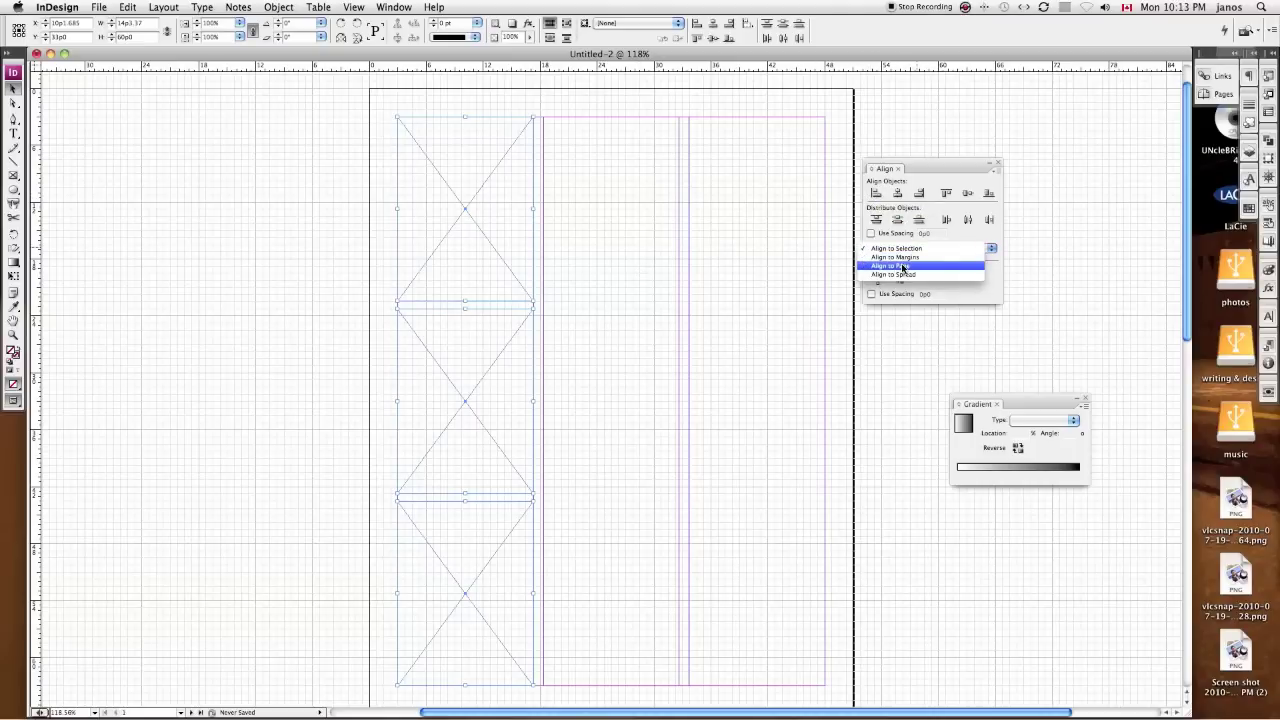
left_click(903, 266)
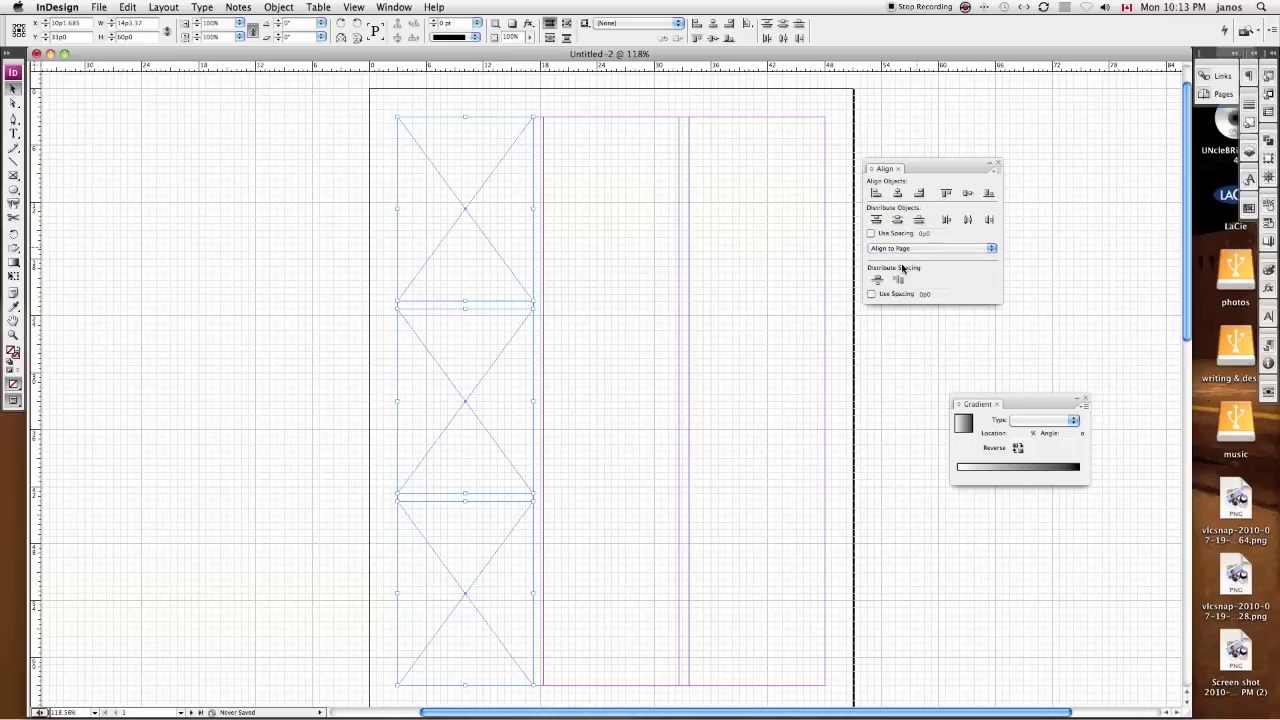
left_click(897, 193)
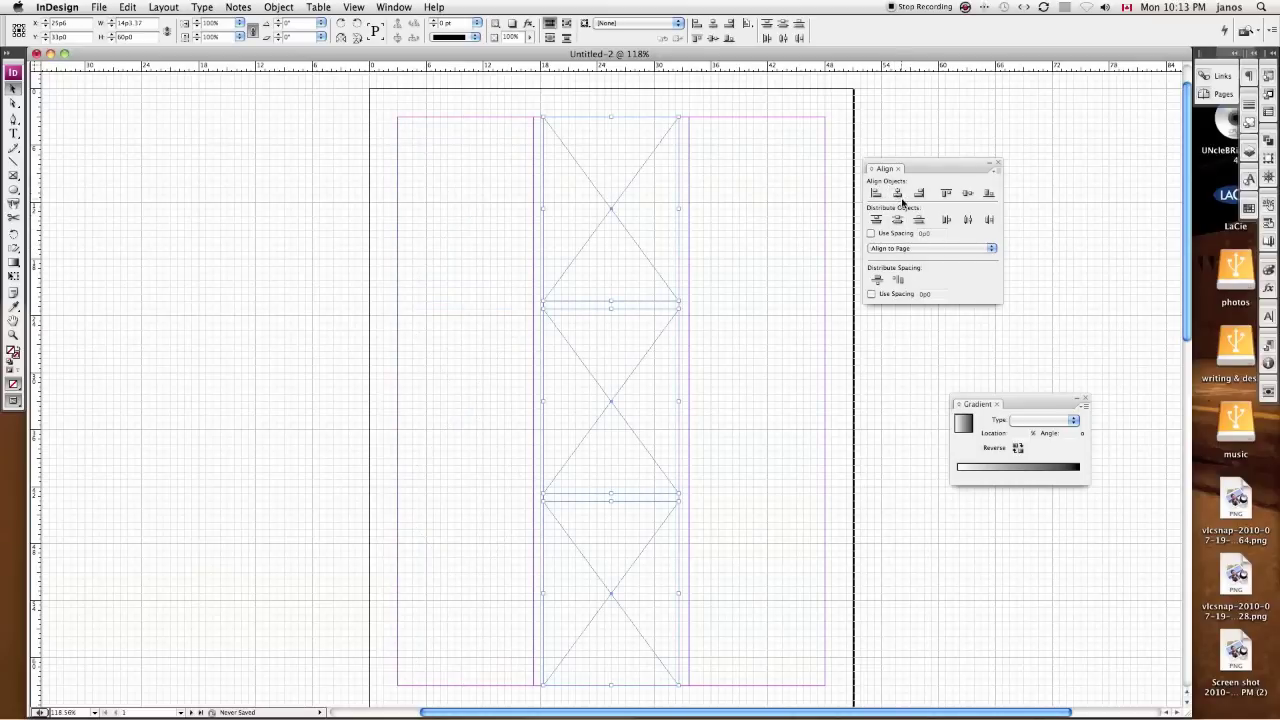
left_click(768, 262)
left_click(925, 249)
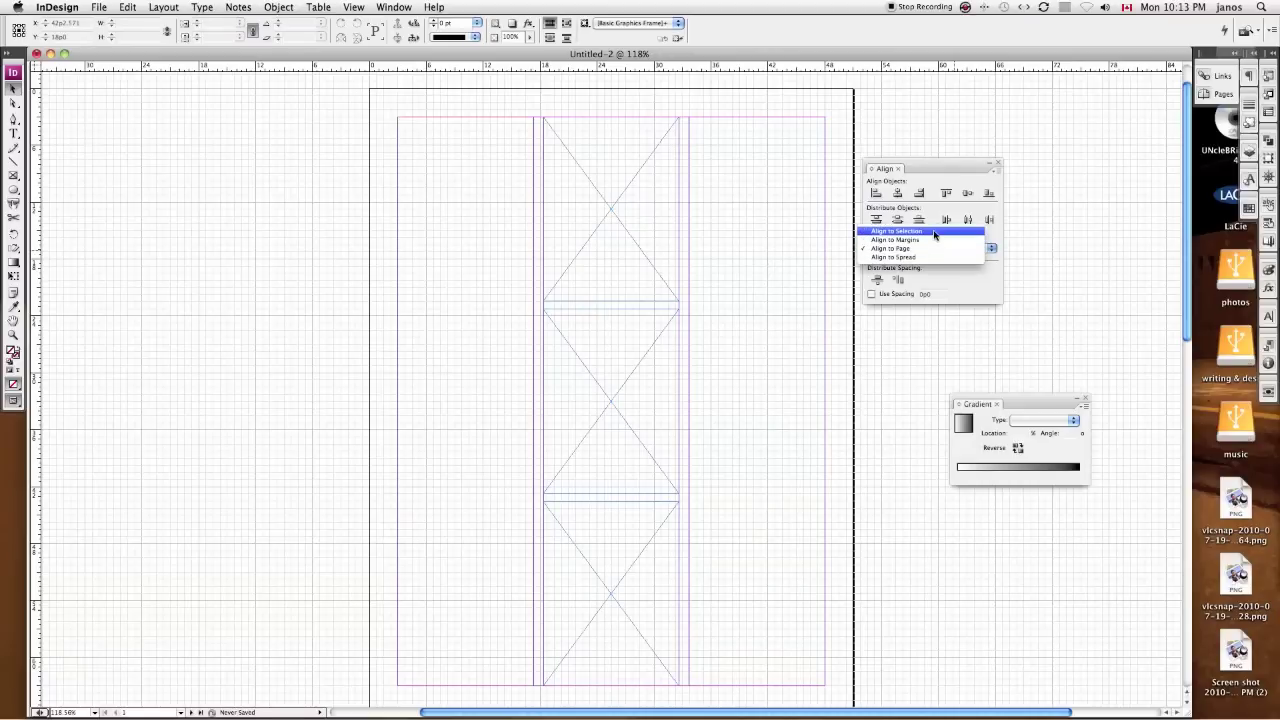
left_click(770, 288)
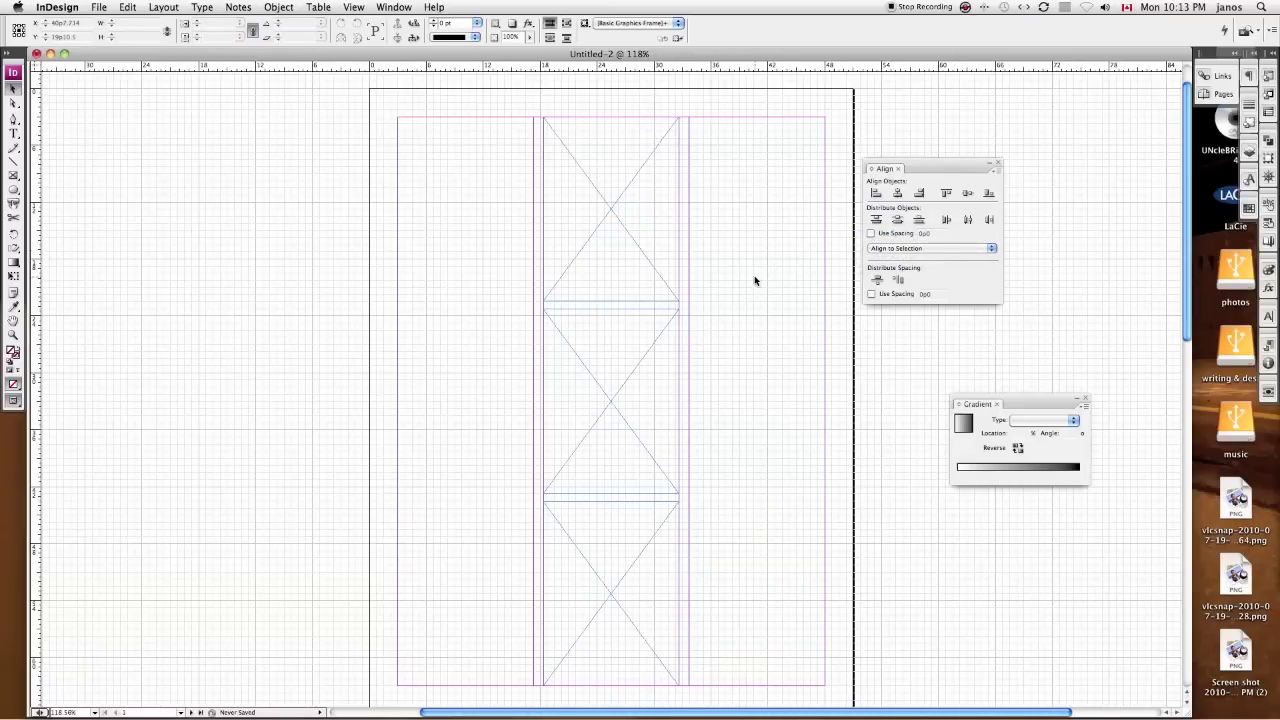
- Option-drag copies of the centred three-frame column into the right and left columns
left_click_drag(755, 281, 637, 528)
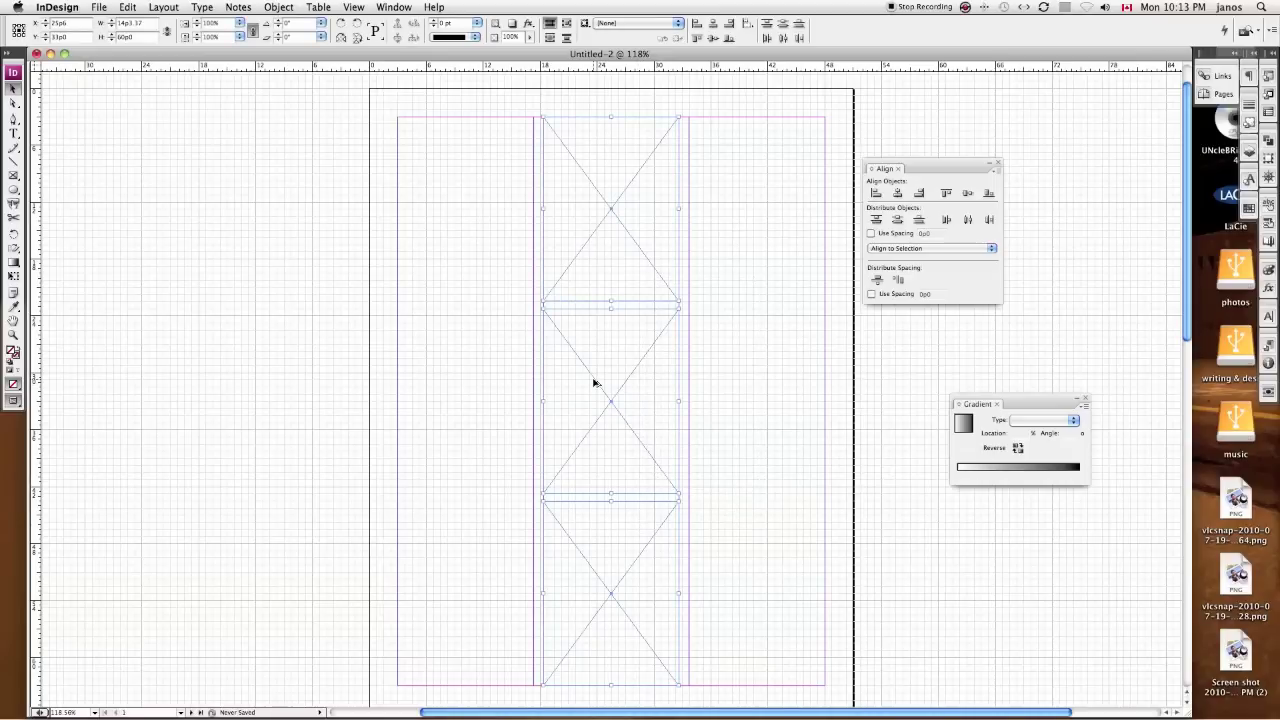
left_click_drag(609, 377, 740, 382)
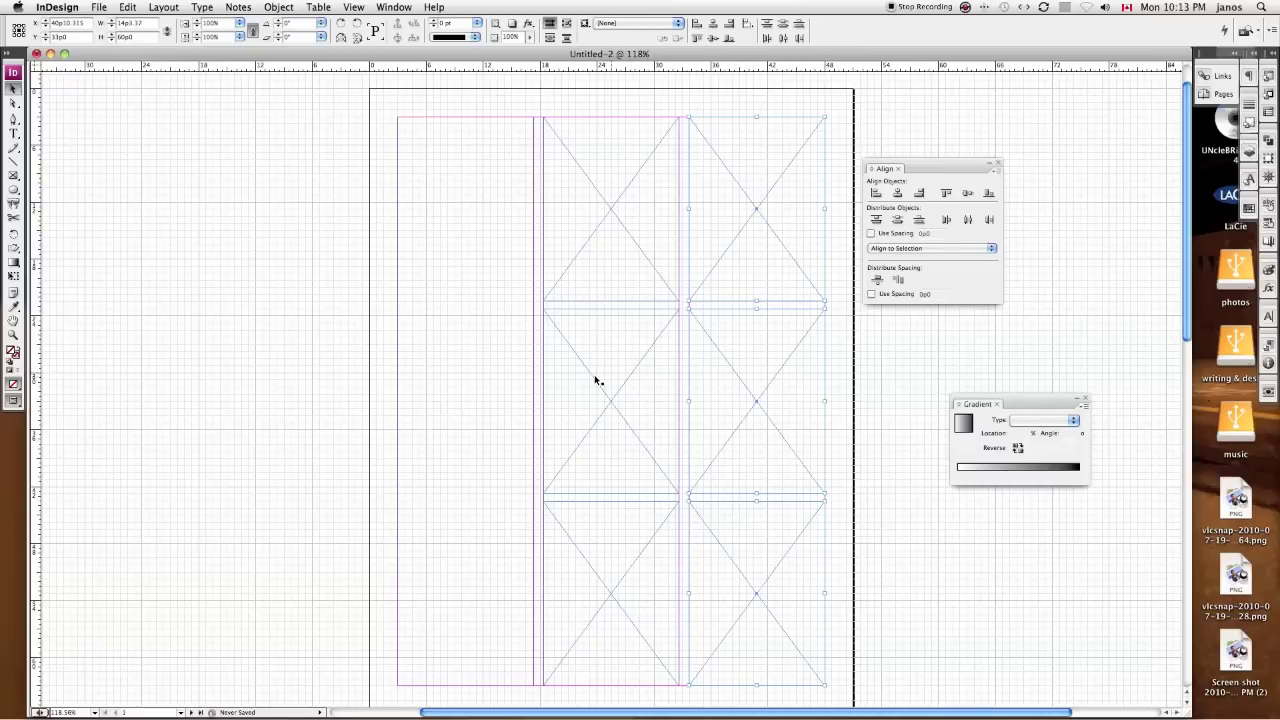
left_click_drag(416, 196, 443, 532)
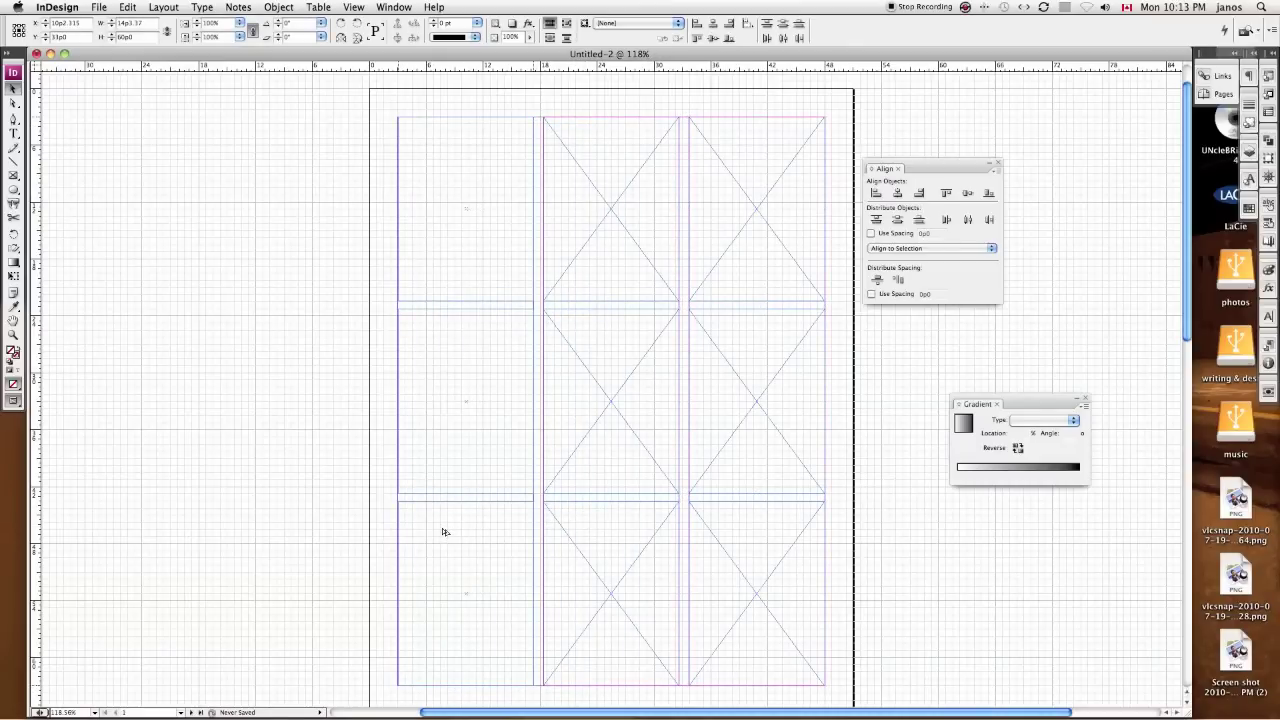
left_click_drag(443, 532, 441, 531)
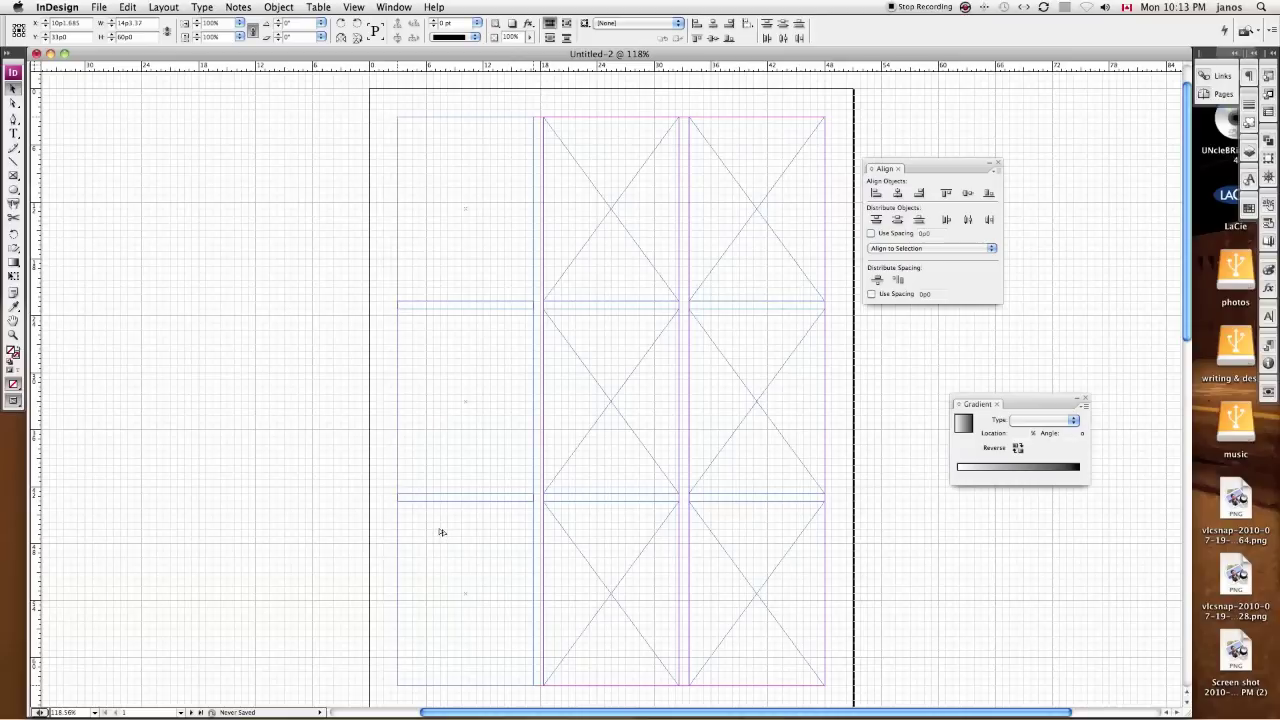
left_click(363, 361)
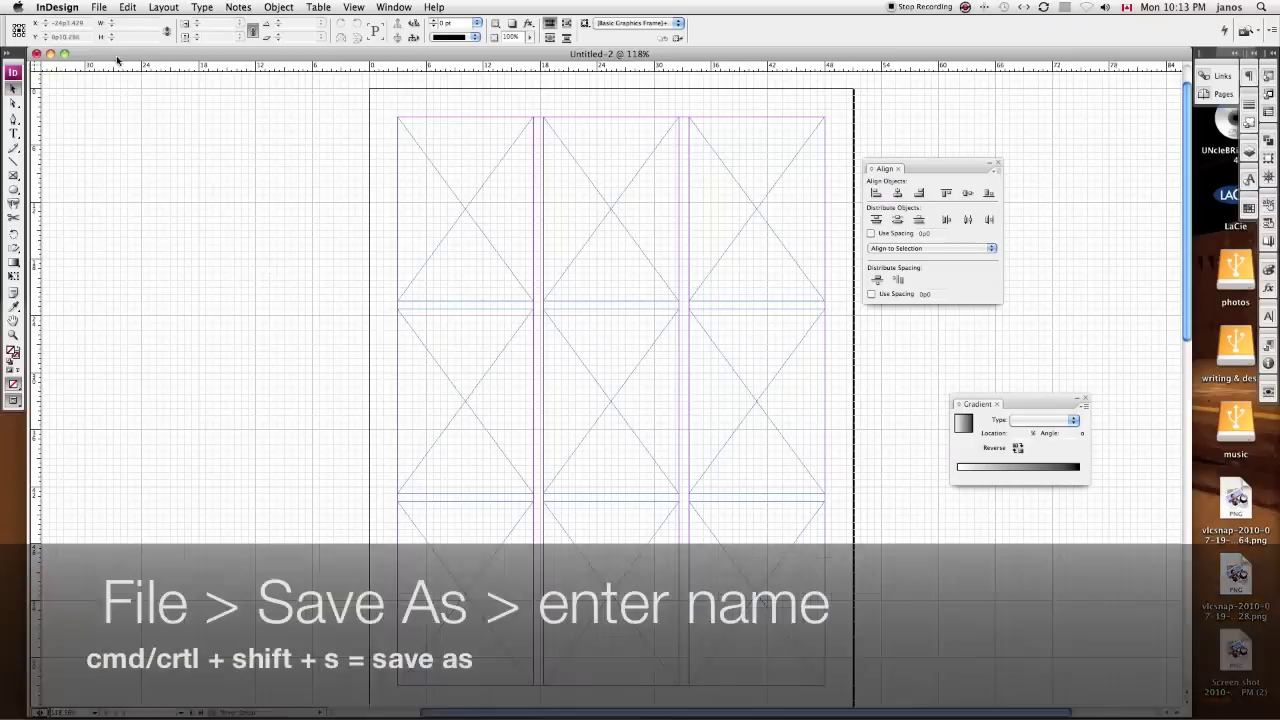
- Use Save As to store the nine-frame grid as '9 panels' in the Desktop's CEGN 170 folder
left_click(101, 8)
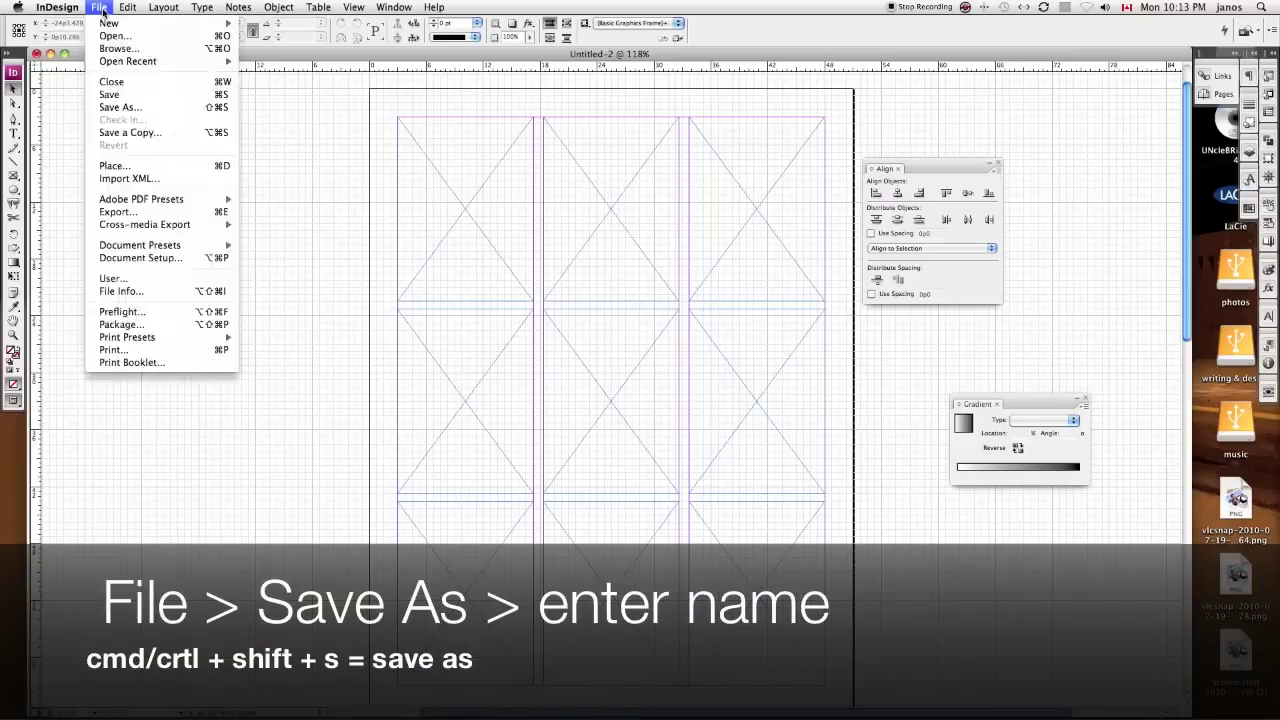
left_click(118, 107)
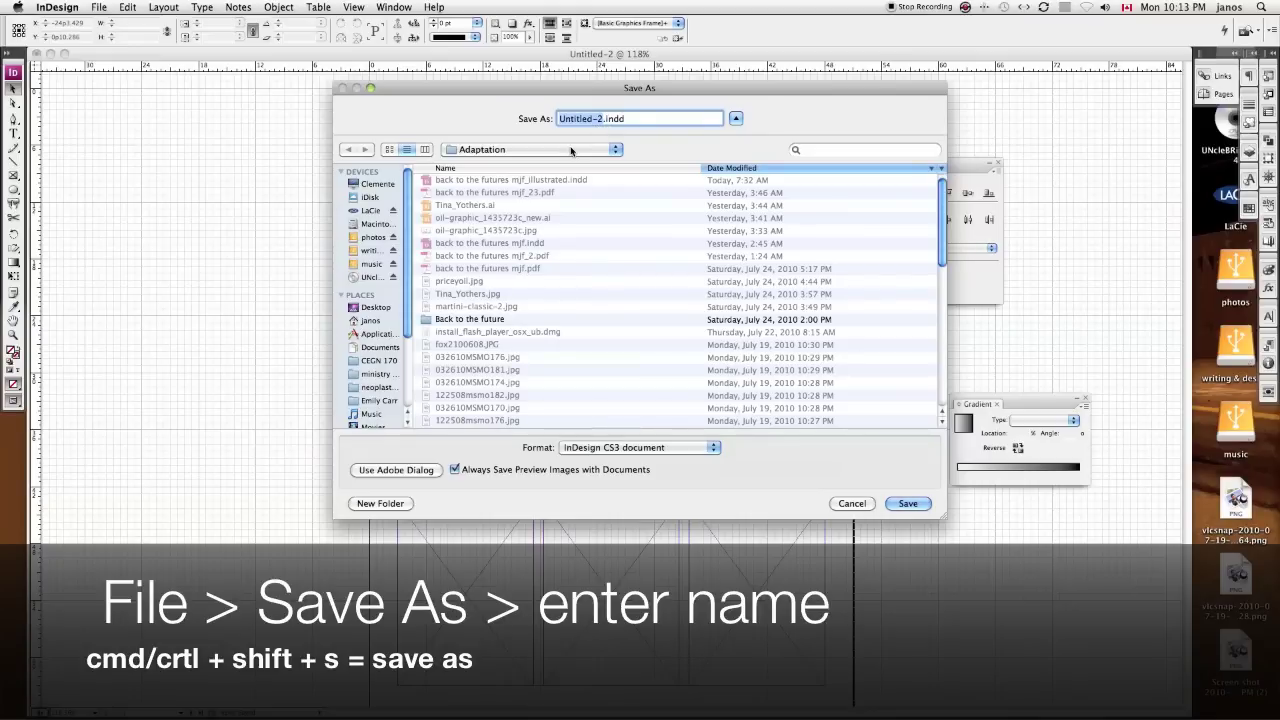
left_click(571, 150)
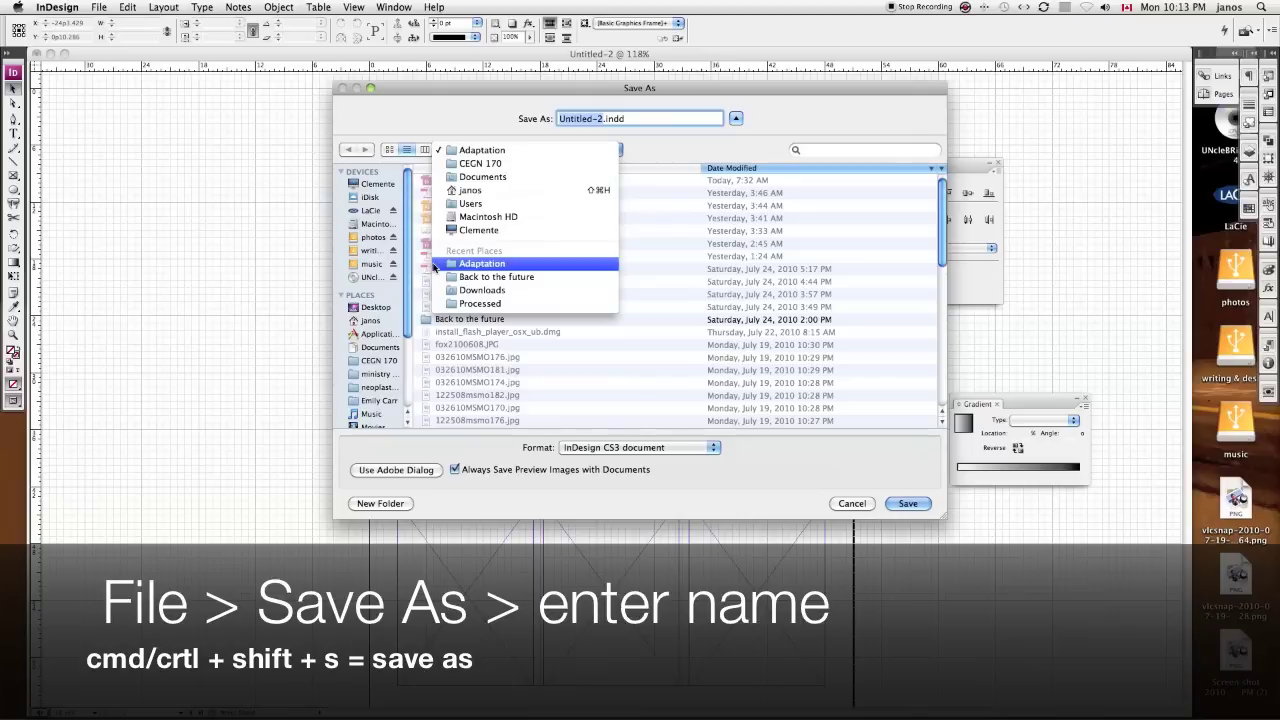
left_click(373, 318)
left_click(373, 308)
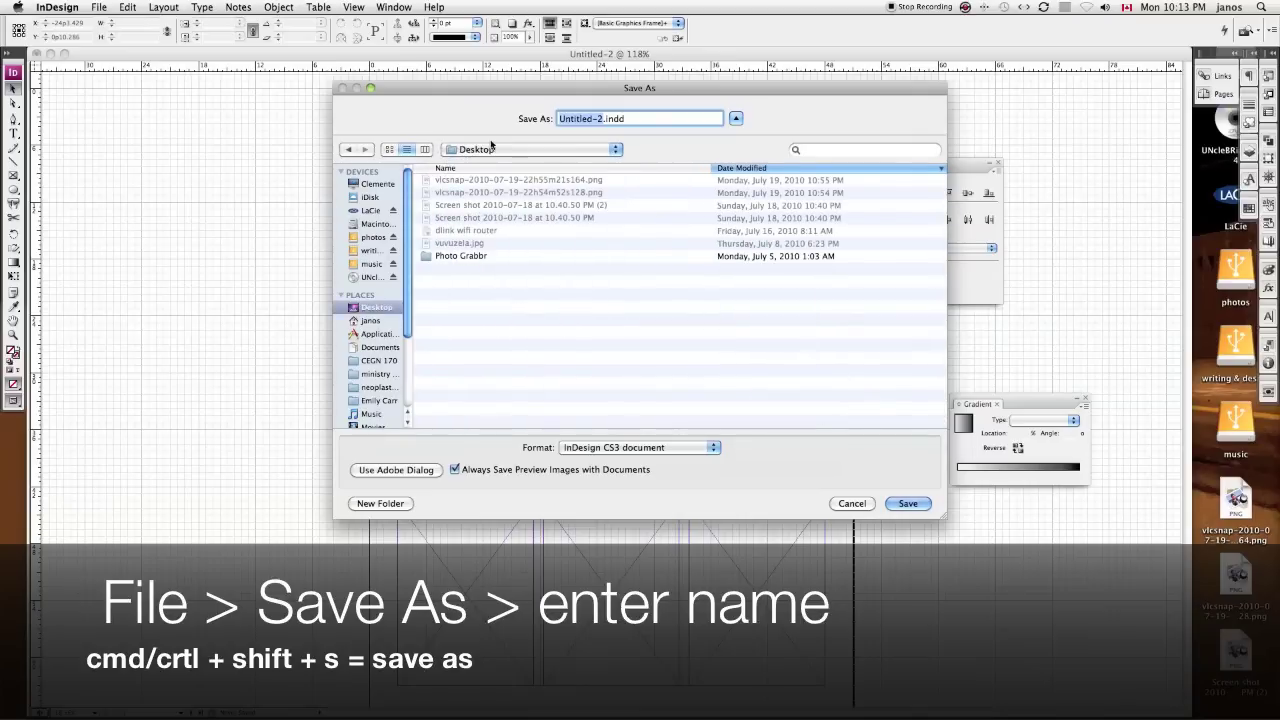
left_click(379, 360)
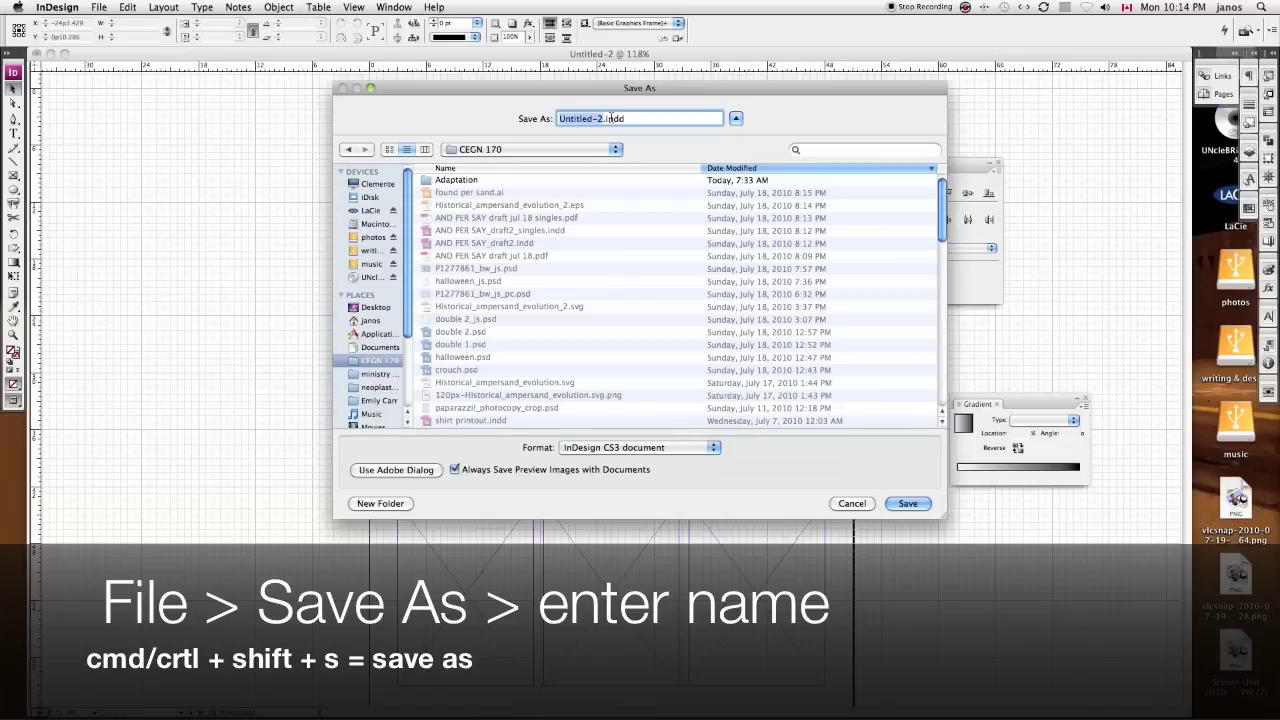
type("9 panel")
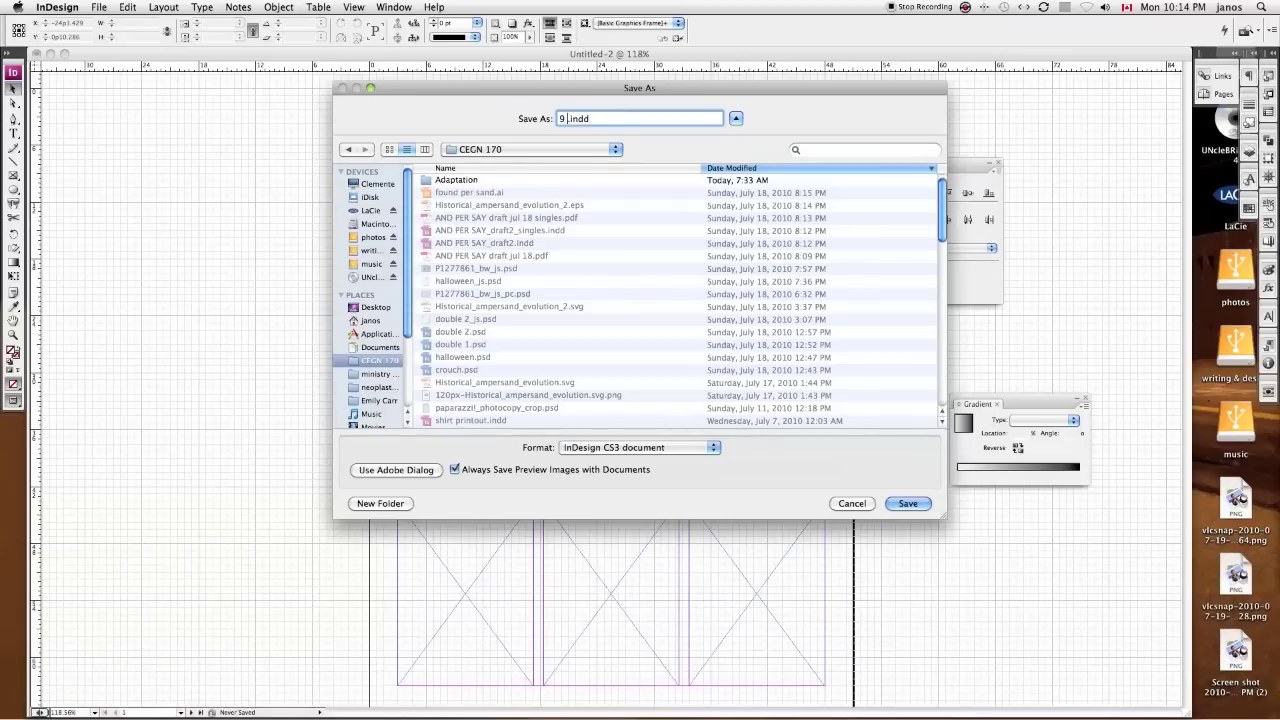
type("s")
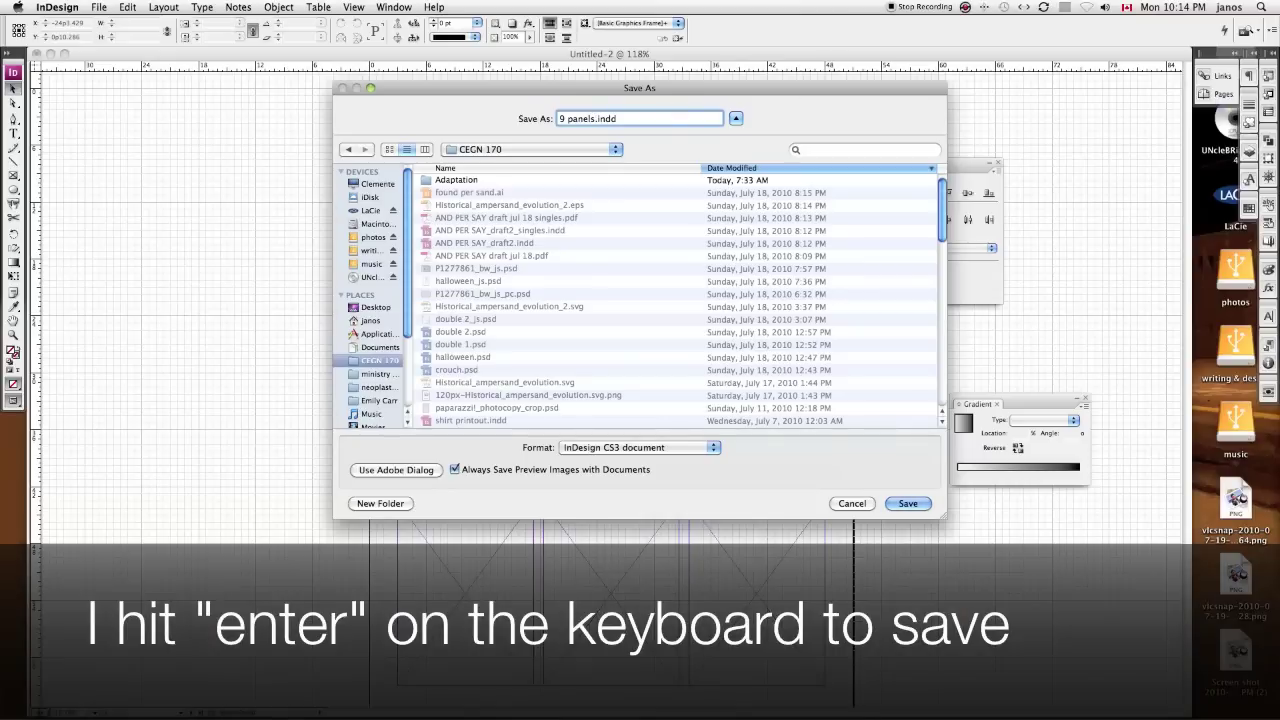
key("Return")
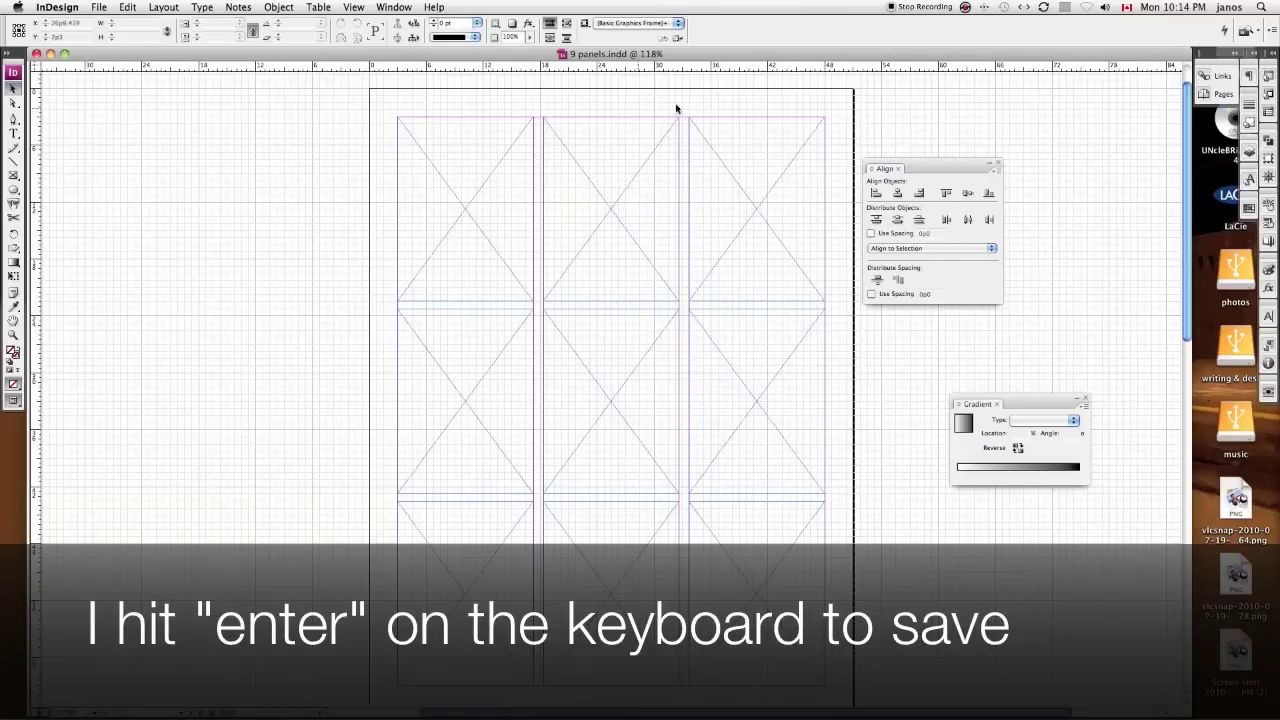